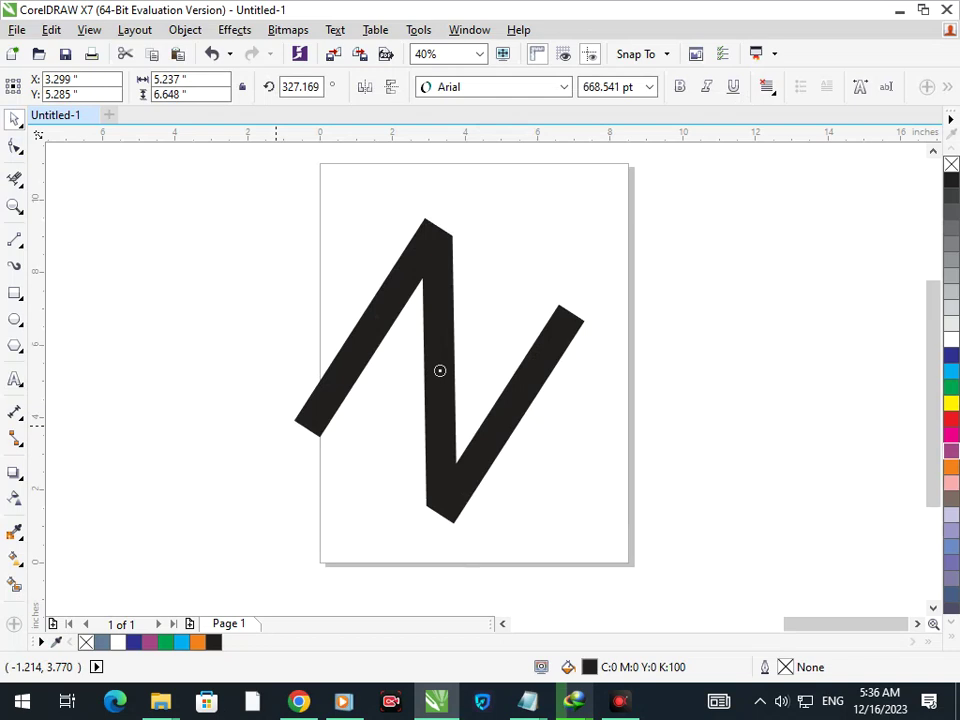
Rotate the letter N to about 334.8 degrees and convert it to curves.
click(279, 427)
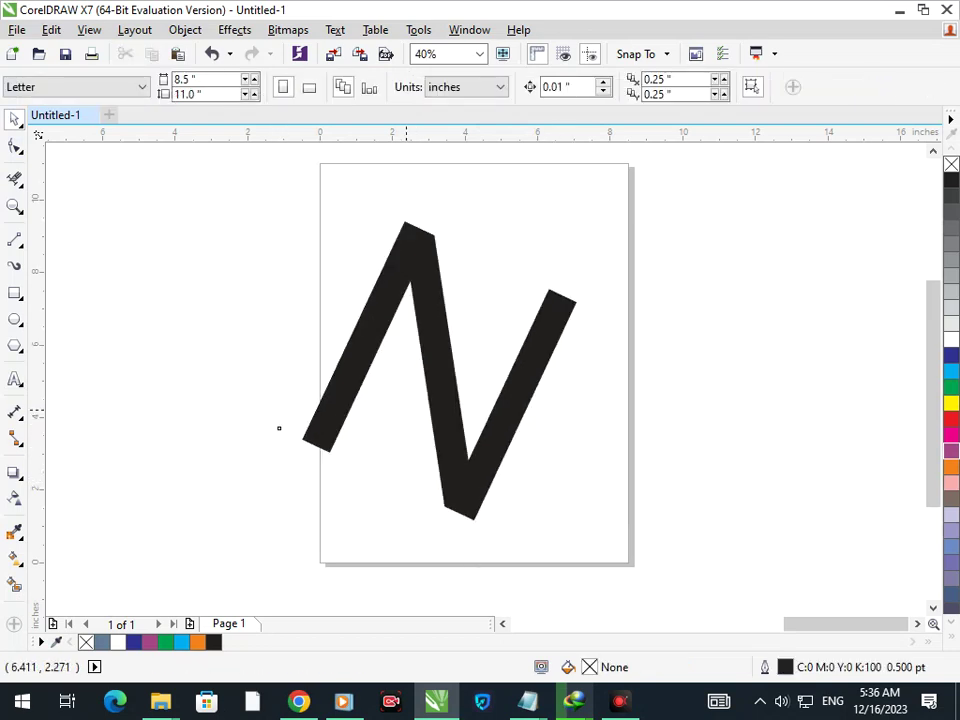
click(465, 452)
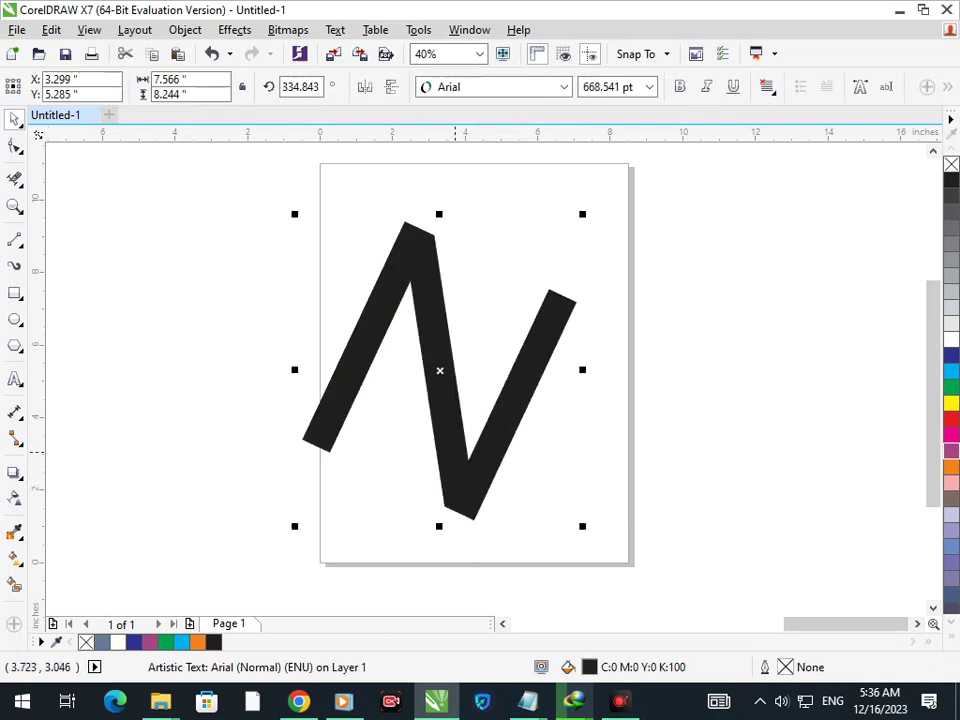
key(ctrl+q)
Lengthen the N's left leg by moving its two end nodes down along the stroke, and add a horizontal guideline at the N's lowest point.
key(F10)
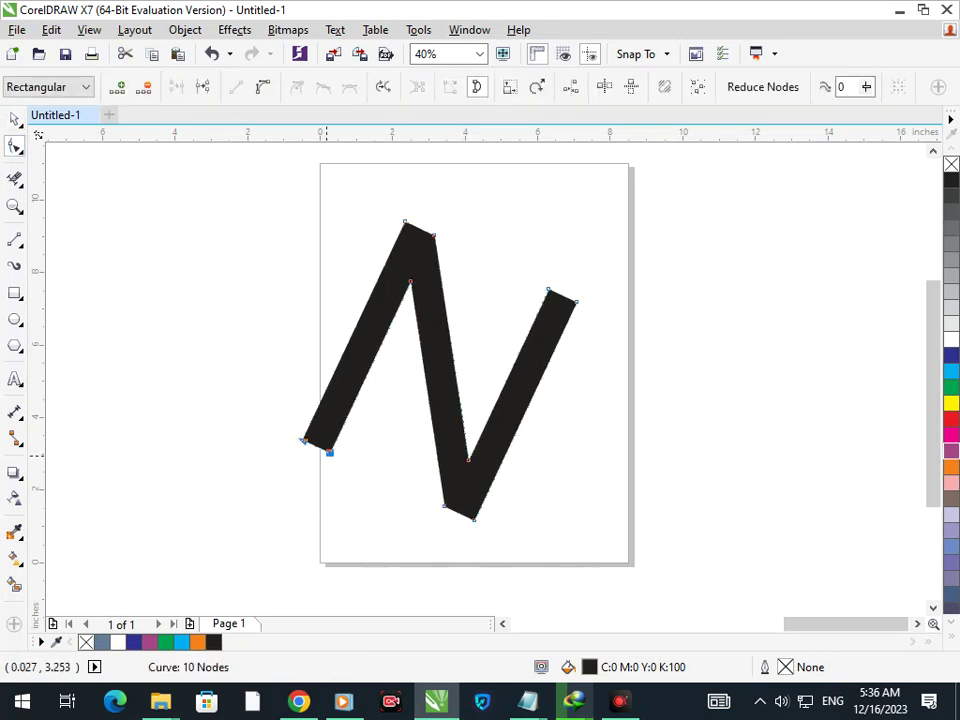
drag(327, 452, 308, 495)
drag(302, 441, 281, 485)
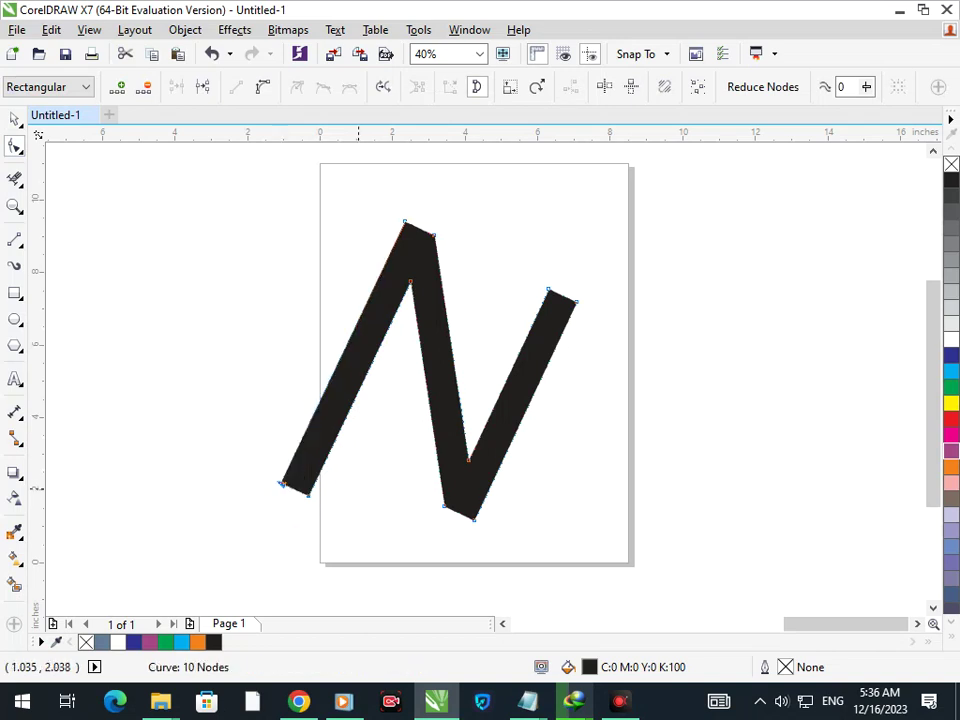
drag(391, 132, 550, 520)
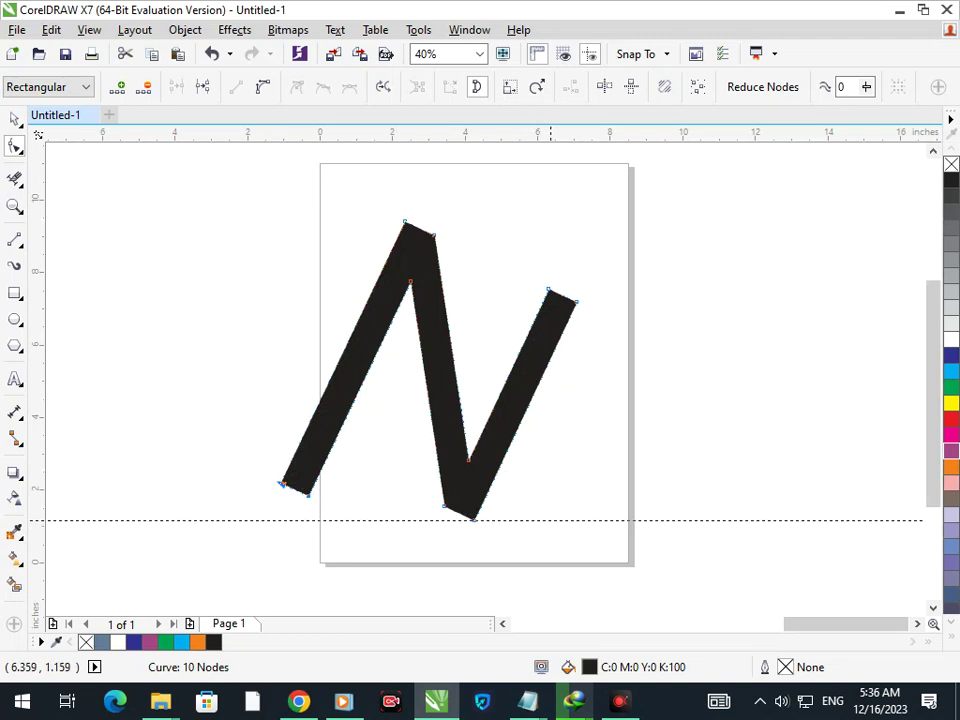
drag(550, 520, 550, 520)
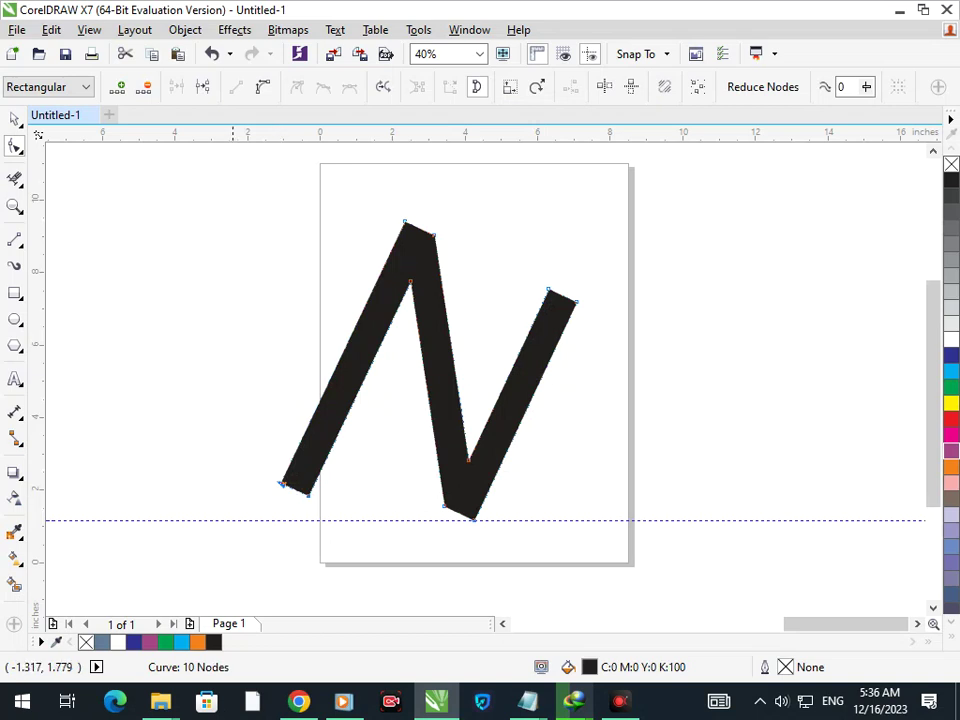
Rotate the N curve counter-clockwise by about 4 degrees so its left leg sits closer to the guideline.
click(14, 119)
click(299, 464)
drag(273, 529, 279, 541)
click(334, 466)
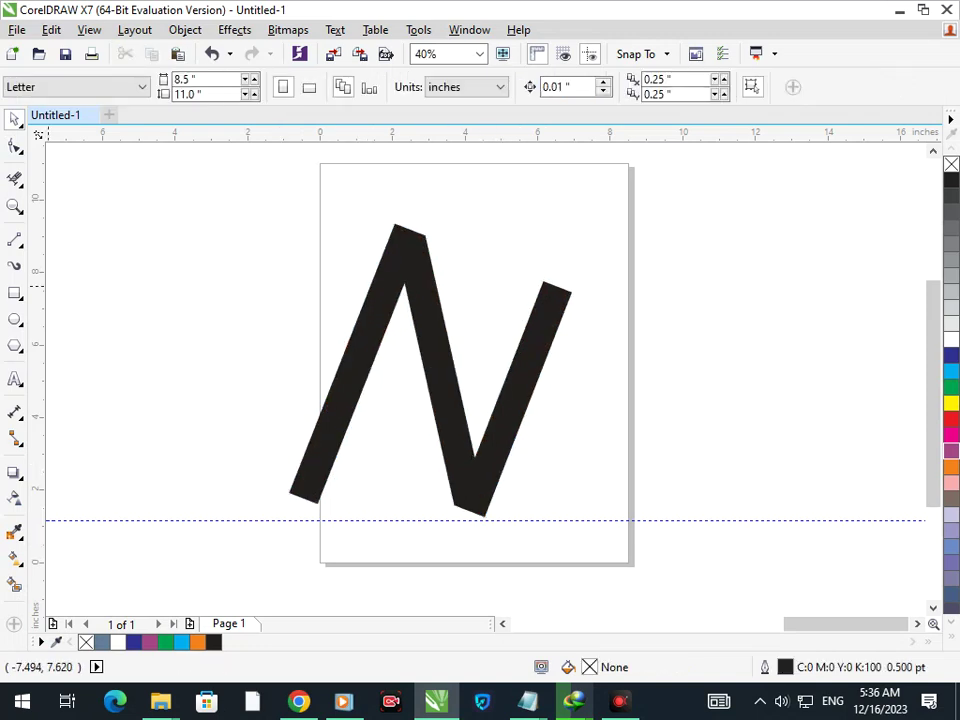
Move the horizontal guideline up to the N's top at 9.3 inches and extend the right leg's two end nodes to it.
drag(351, 520, 614, 225)
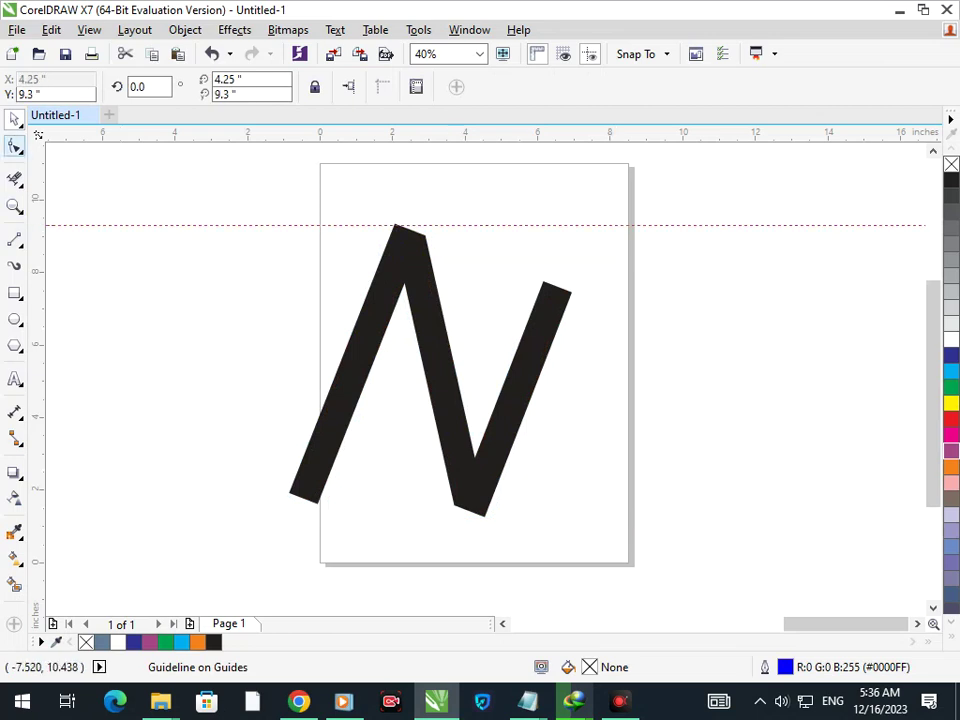
click(15, 145)
drag(524, 264, 565, 225)
drag(572, 291, 600, 225)
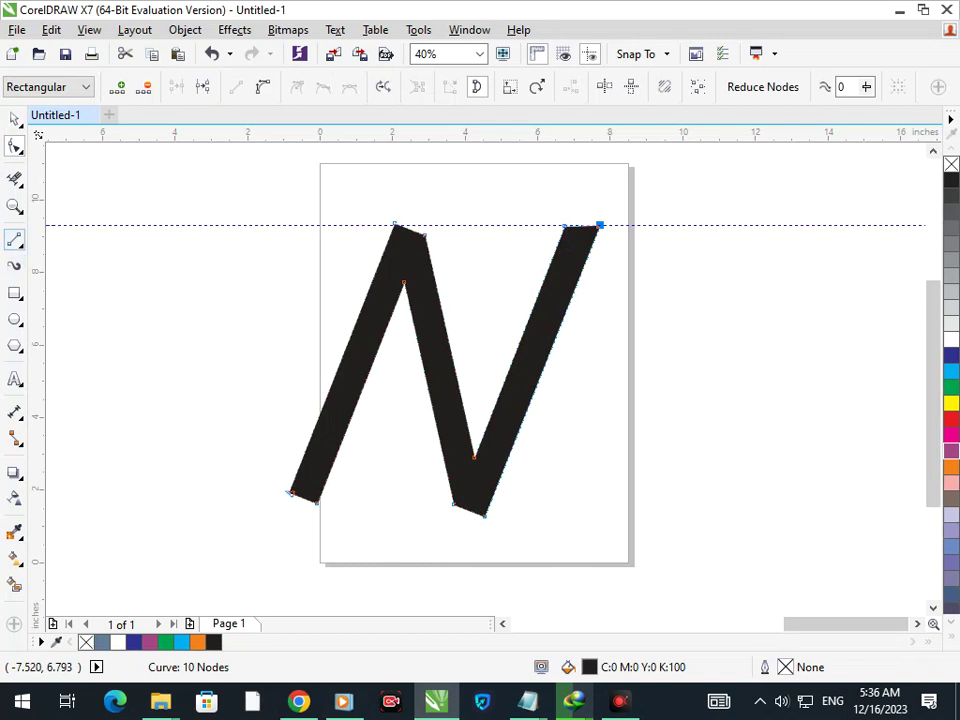
Draw an ellipse about 6.14 by 3.22 inches across the N's left part and place a duplicate slightly below it.
click(15, 240)
mouse_move(279, 268)
mouse_down()
mouse_move(444, 396)
mouse_move(496, 398)
mouse_move(500, 384)
mouse_up()
click(14, 119)
click(264, 328)
drag(302, 359, 302, 378)
right_click(302, 378)
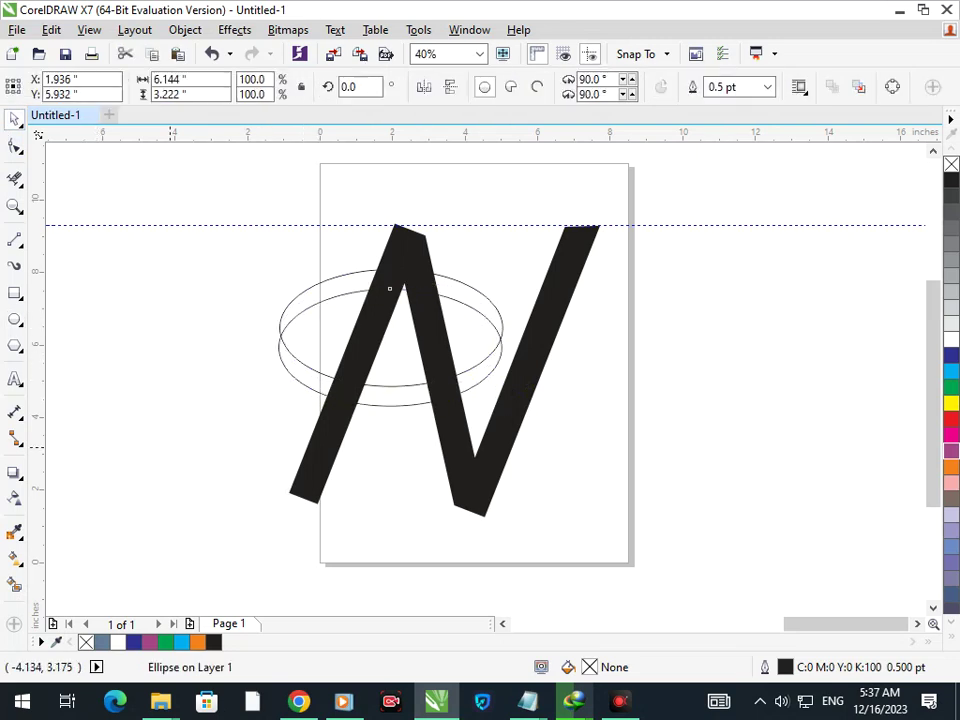
click(170, 448)
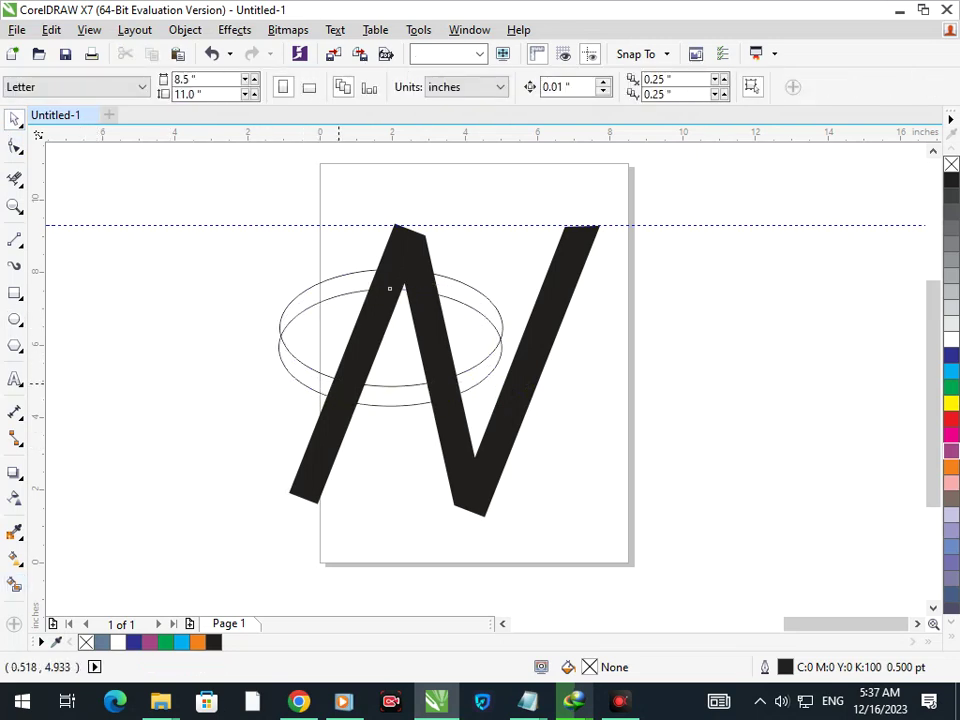
Smart Fill the three lower band segments between the ellipses, across the left and middle strokes, with blue-grey and no outline.
click(390, 284)
click(15, 585)
click(345, 391)
click(390, 398)
click(442, 387)
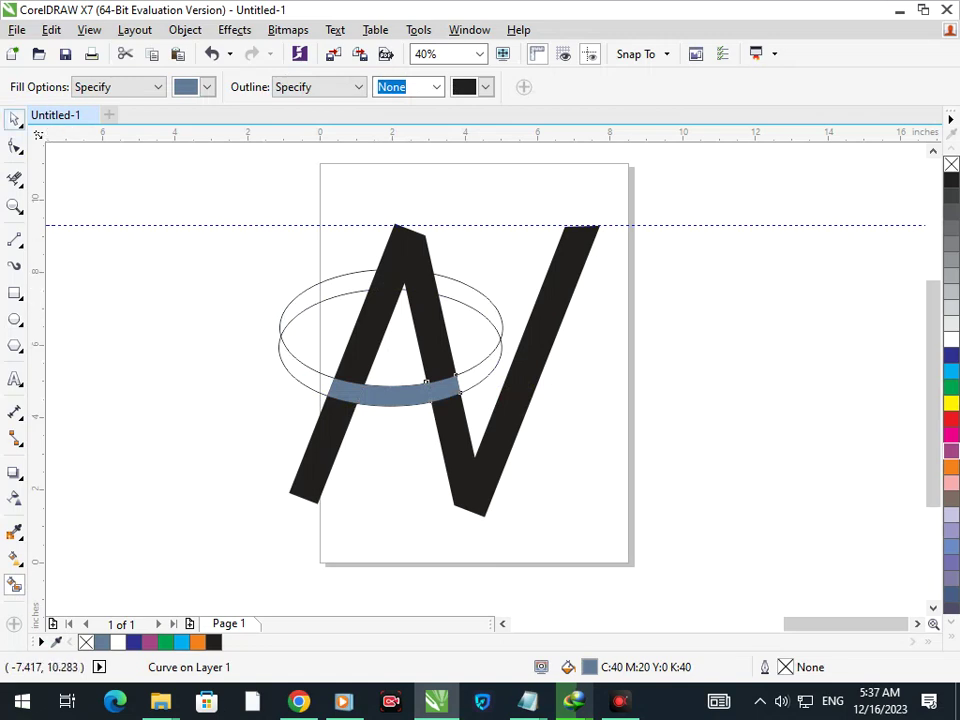
click(14, 119)
click(144, 348)
Delete the ellipse segments that lie outside the N's strokes with Virtual Segment Delete.
click(14, 179)
drag(312, 344, 290, 392)
drag(512, 362, 490, 386)
drag(530, 304, 499, 321)
mouse_move(317, 280)
mouse_down()
mouse_move(391, 289)
mouse_move(428, 312)
mouse_up()
click(305, 170)
key(F3)
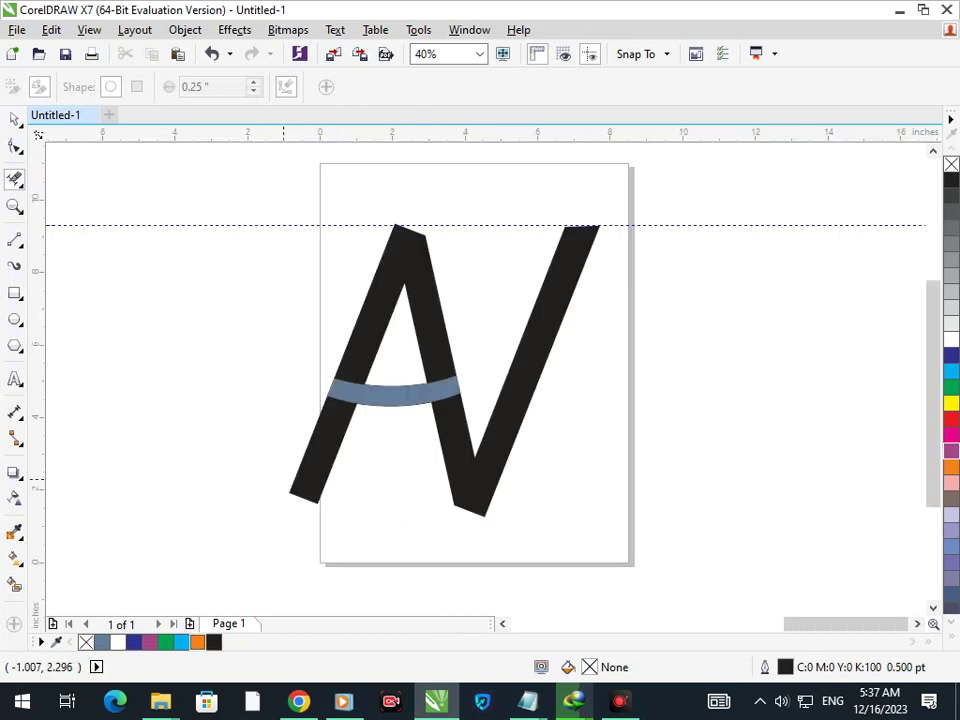
Delete the horizontal guideline at the top of the N.
click(14, 119)
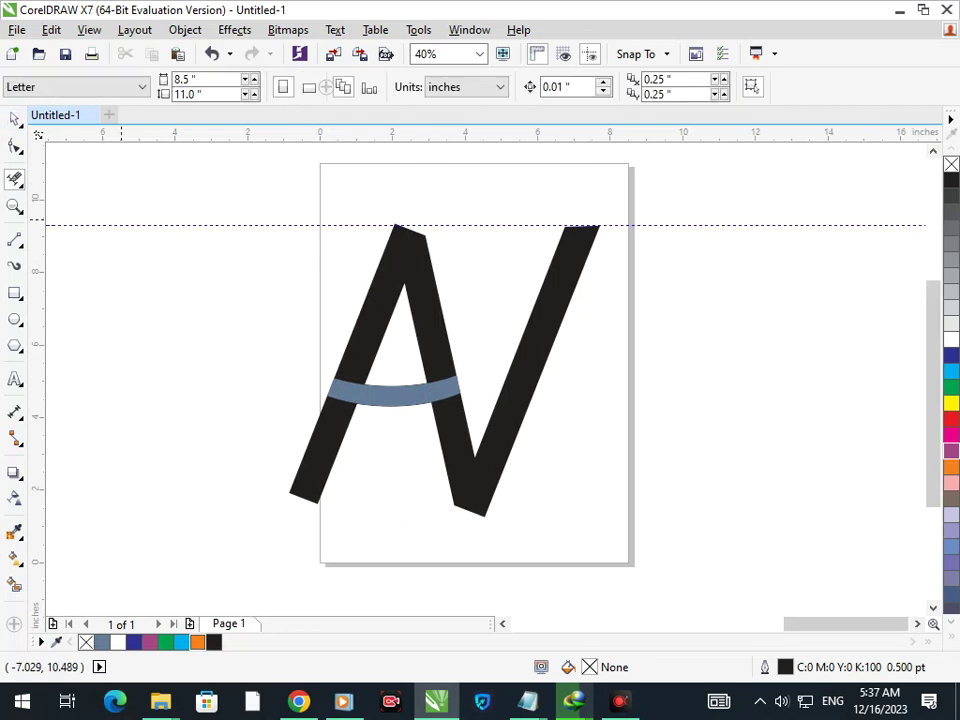
click(134, 225)
key(Delete)
Weld the three blue-grey band segments into a single curved crossbar, keeping it in its original position.
drag(433, 389, 418, 414)
key(ctrl+z)
drag(289, 358, 474, 416)
click(519, 87)
click(595, 334)
drag(414, 389, 405, 441)
key(ctrl+z)
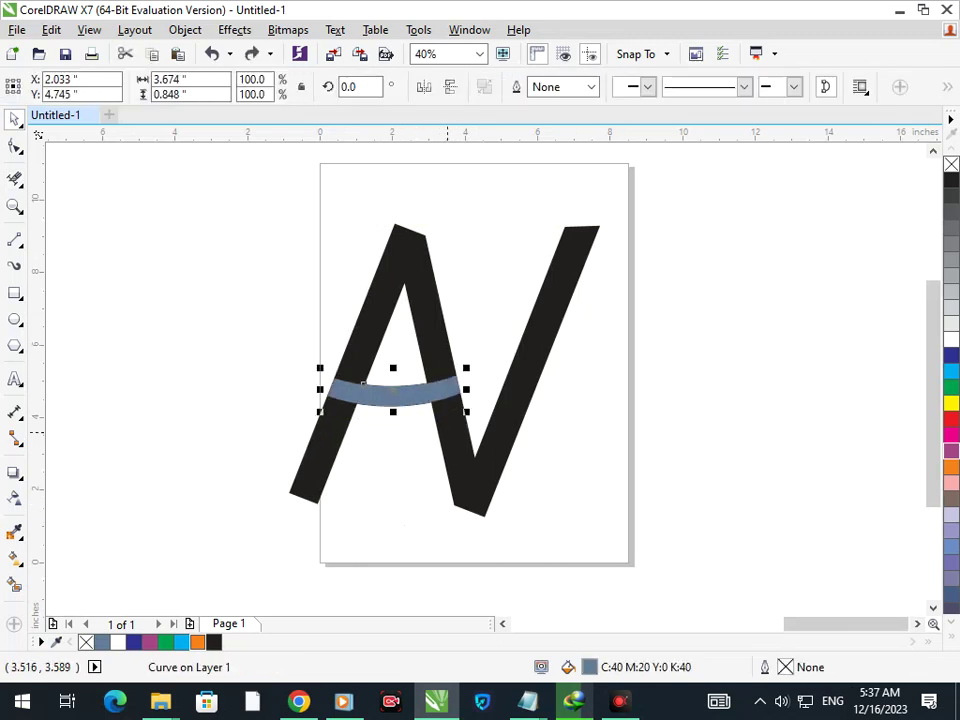
Try to trim the N with the curved crossbar.
shift+click(287, 492)
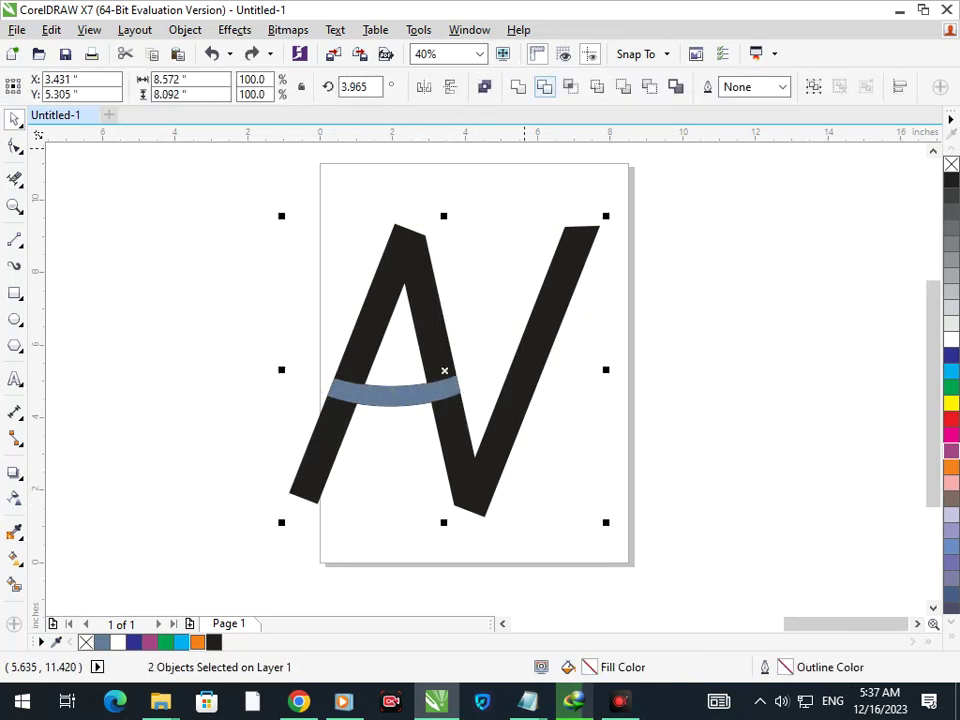
click(544, 87)
click(565, 485)
key(ctrl+z)
click(189, 378)
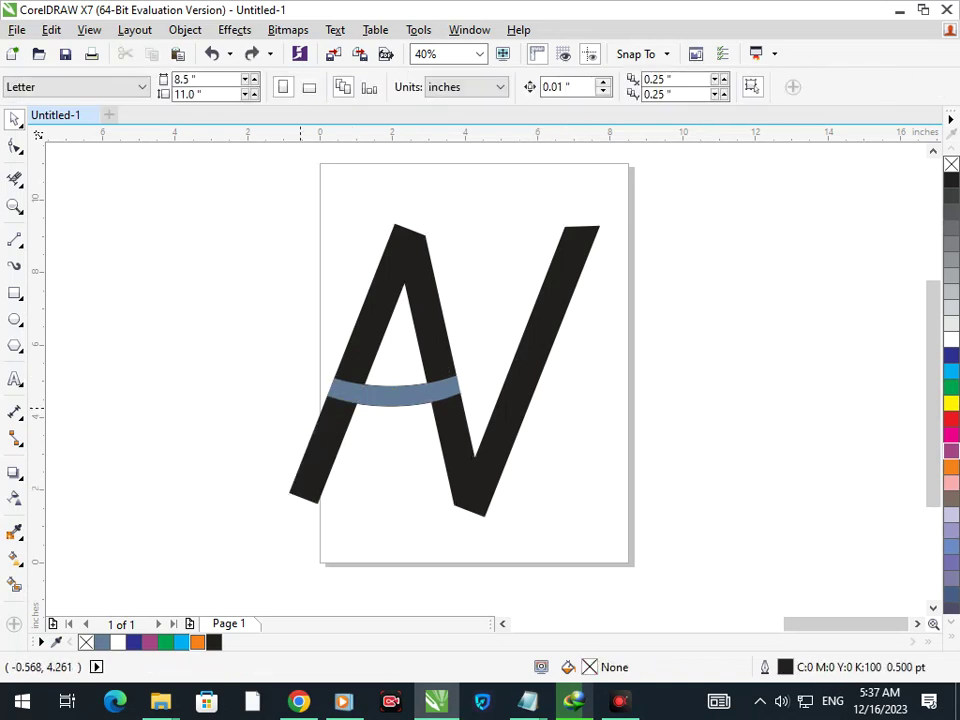
Add a white outside contour around the curved crossbar to set it off from the N's strokes.
click(362, 383)
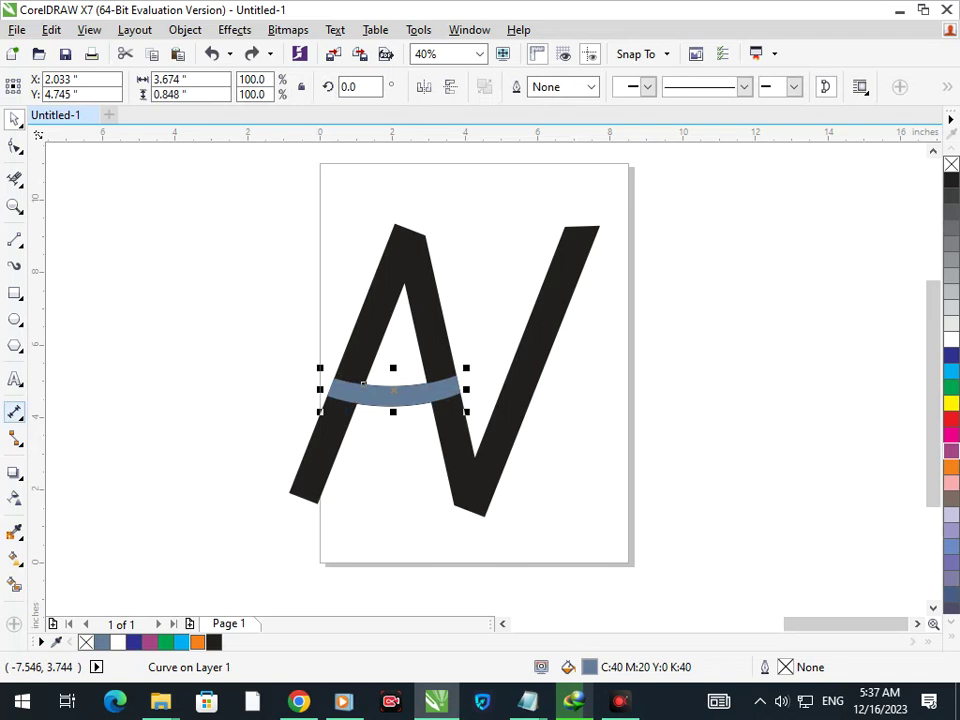
click(15, 472)
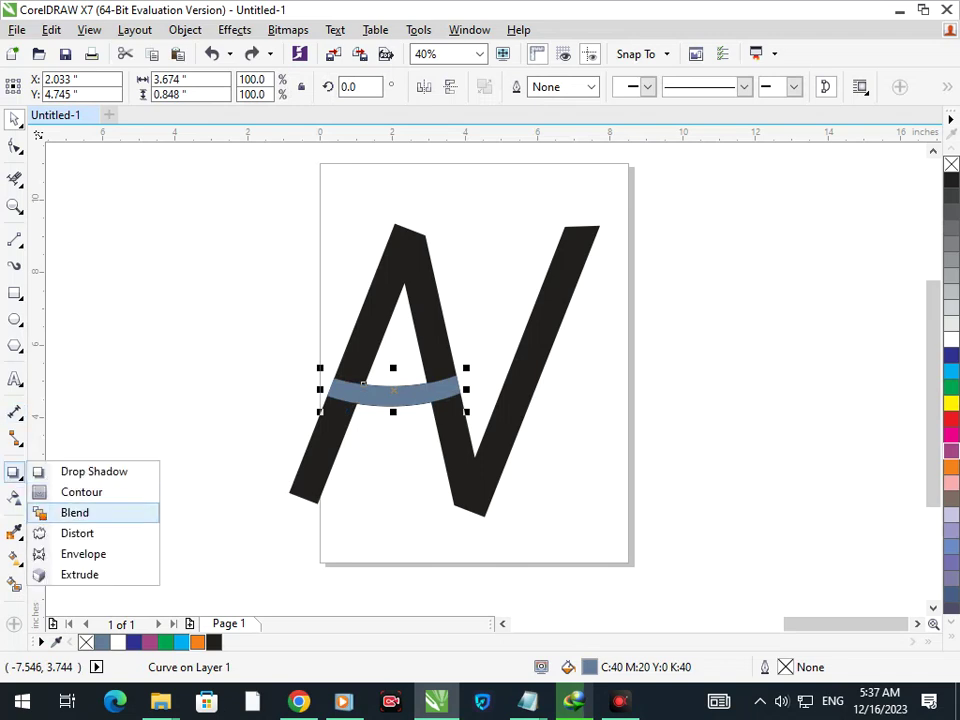
click(75, 491)
mouse_move(352, 380)
mouse_down()
mouse_move(373, 363)
mouse_move(364, 384)
mouse_up()
click(14, 119)
click(112, 378)
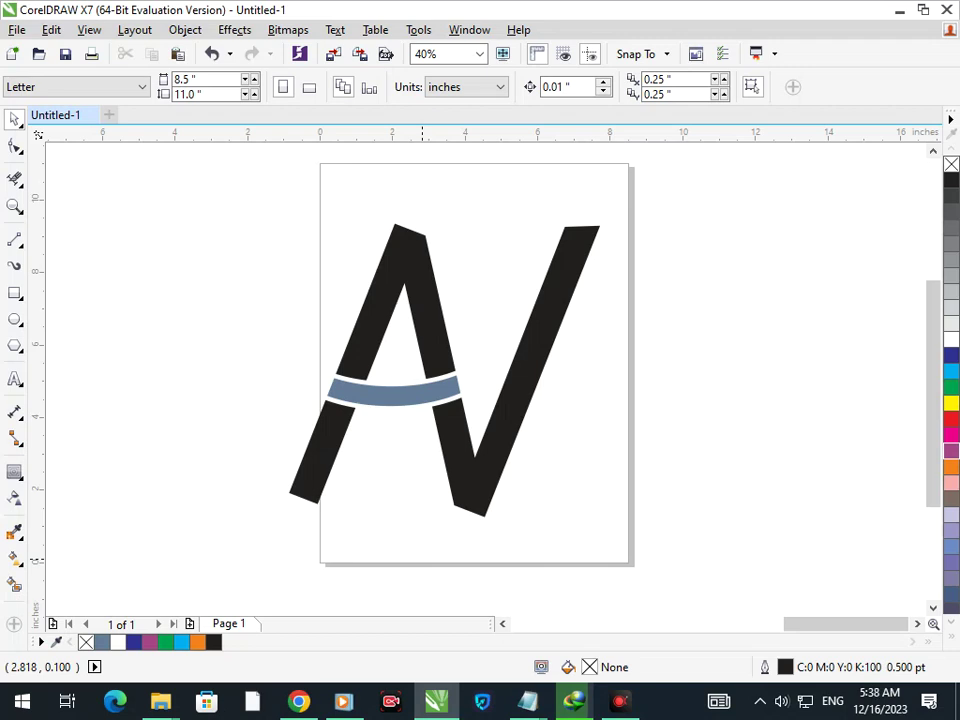
Set both the fill and the outline of the N curve to blue (C:100 M:100 Y:0 K:0).
click(487, 468)
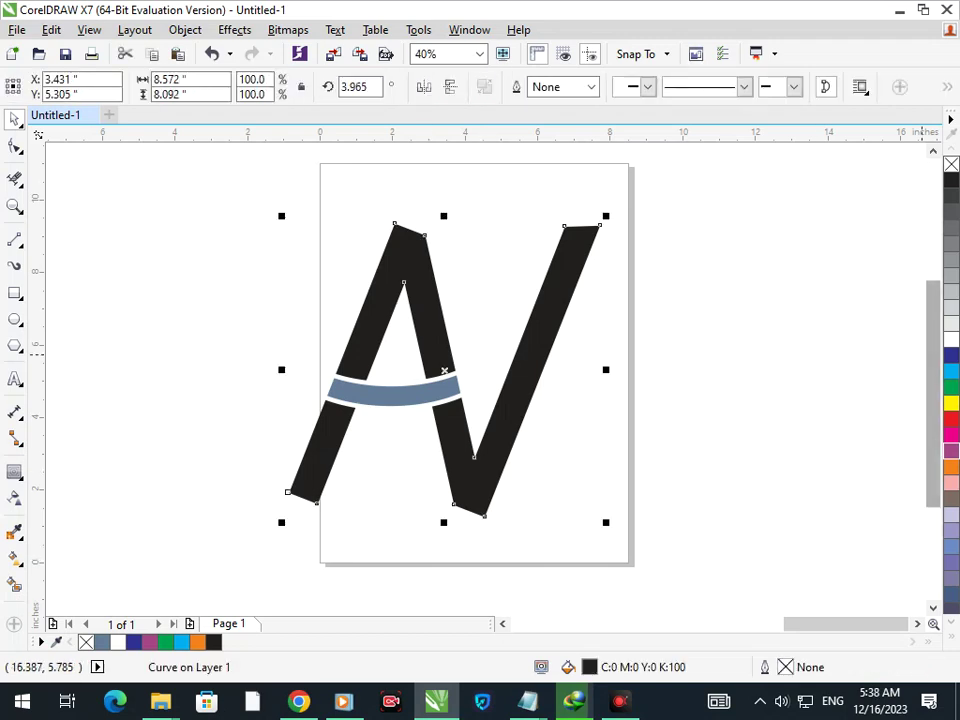
click(951, 355)
right_click(951, 355)
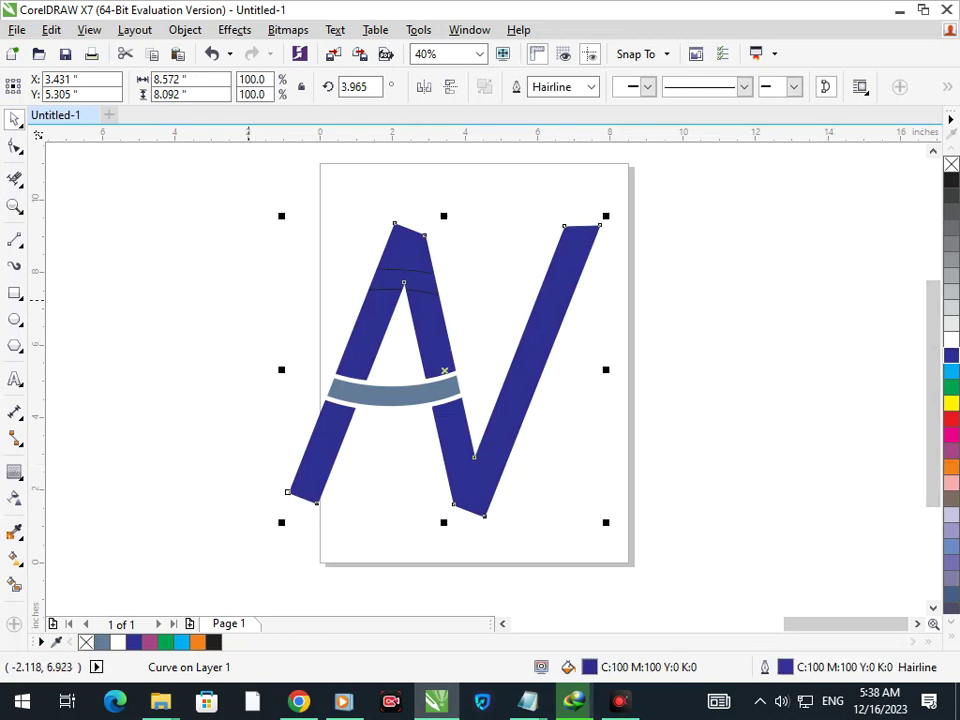
click(238, 234)
Delete the two leftover ellipse curves on the upper part of the blue strokes.
drag(390, 288, 493, 207)
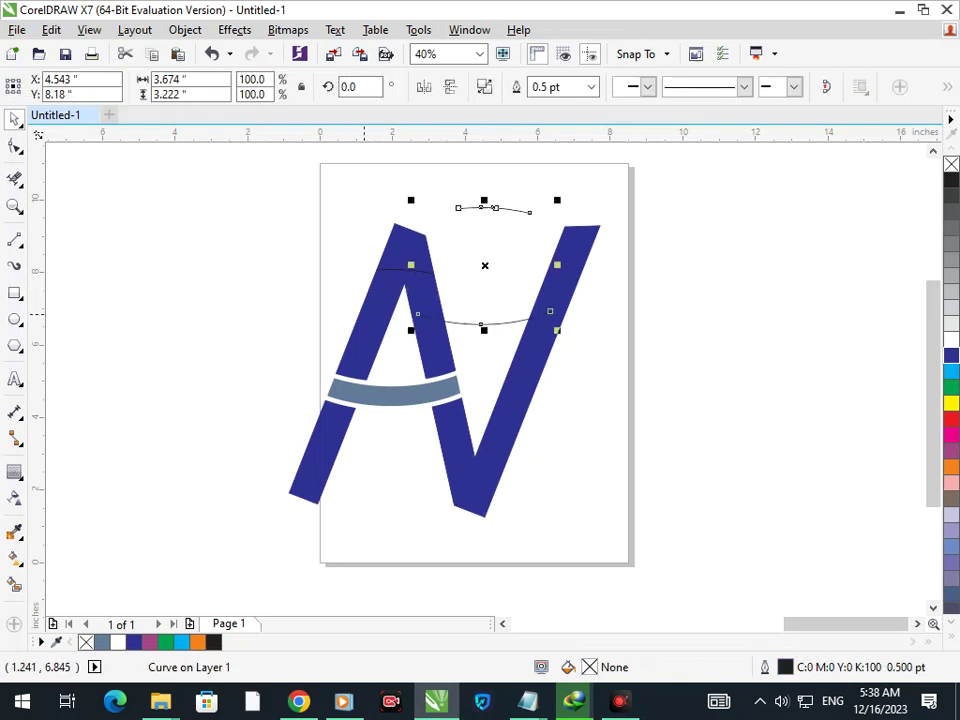
key(Delete)
drag(389, 271, 471, 242)
key(Delete)
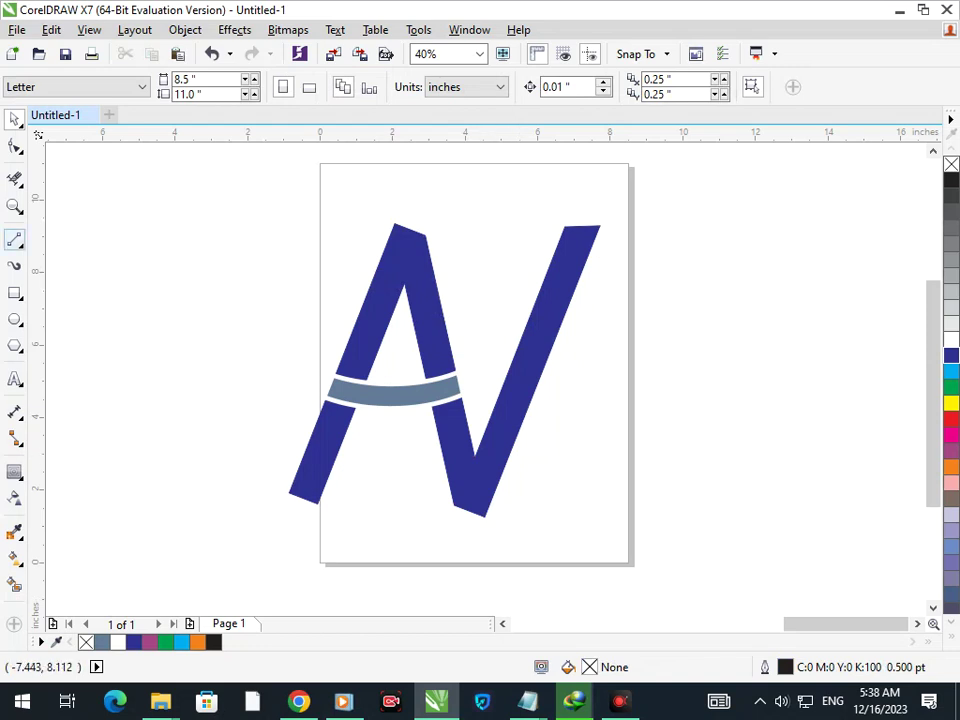
Draw a diagonal line about 1.5 by 2.4 inches across the lower middle stroke and set its outline width to 36 pt.
drag(479, 414, 418, 509)
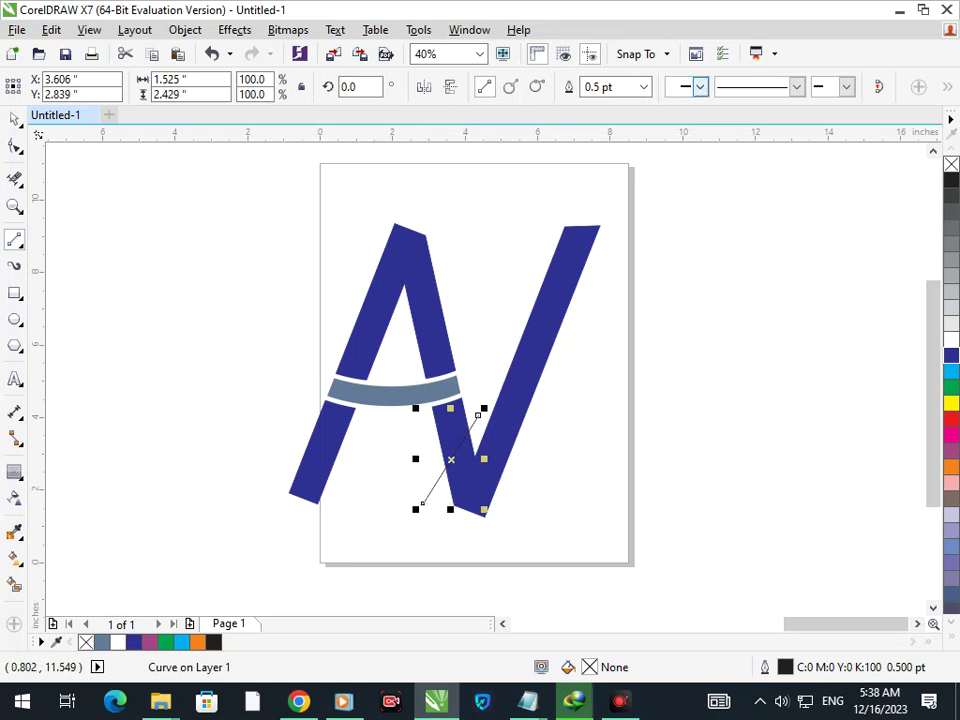
click(643, 86)
click(600, 302)
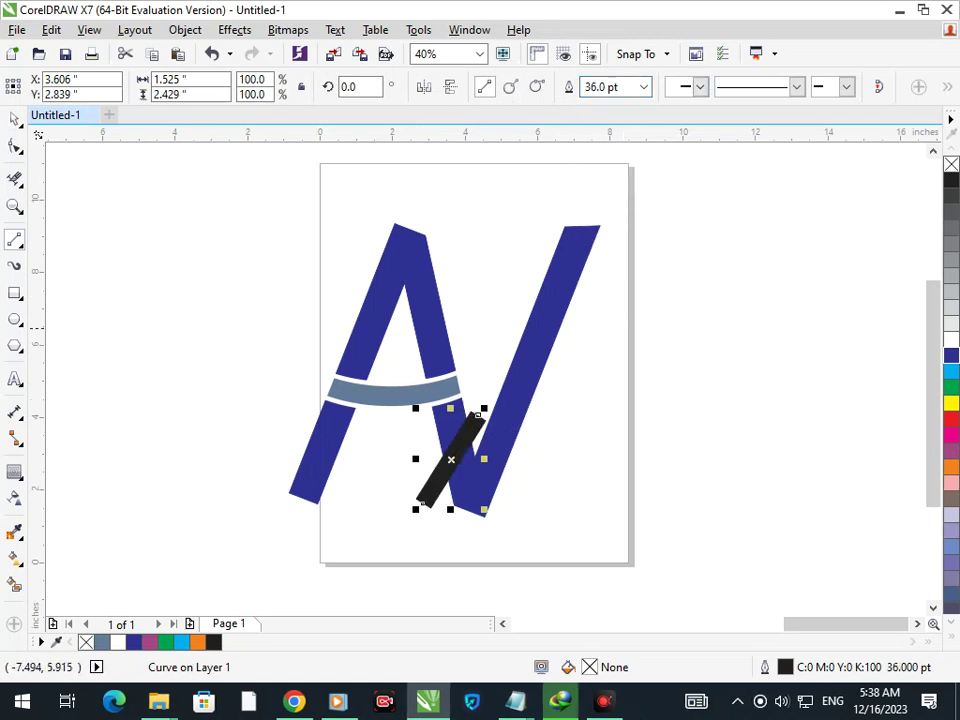
click(14, 119)
click(80, 375)
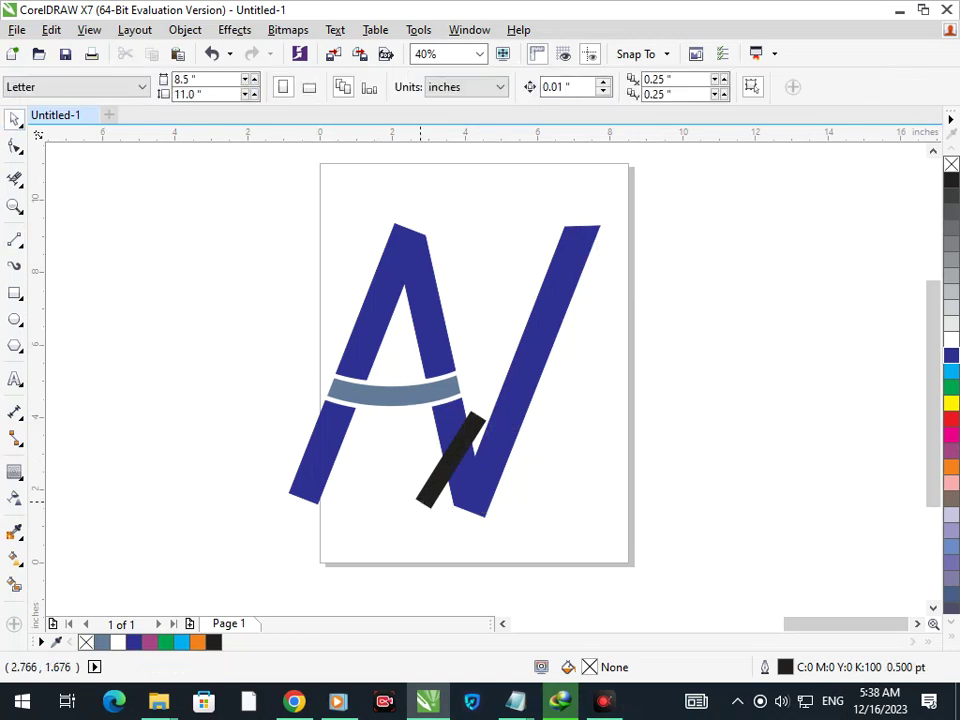
Trim the blue N with the thick diagonal line, moving the line aside temporarily to check the cut.
click(428, 496)
shift+click(290, 491)
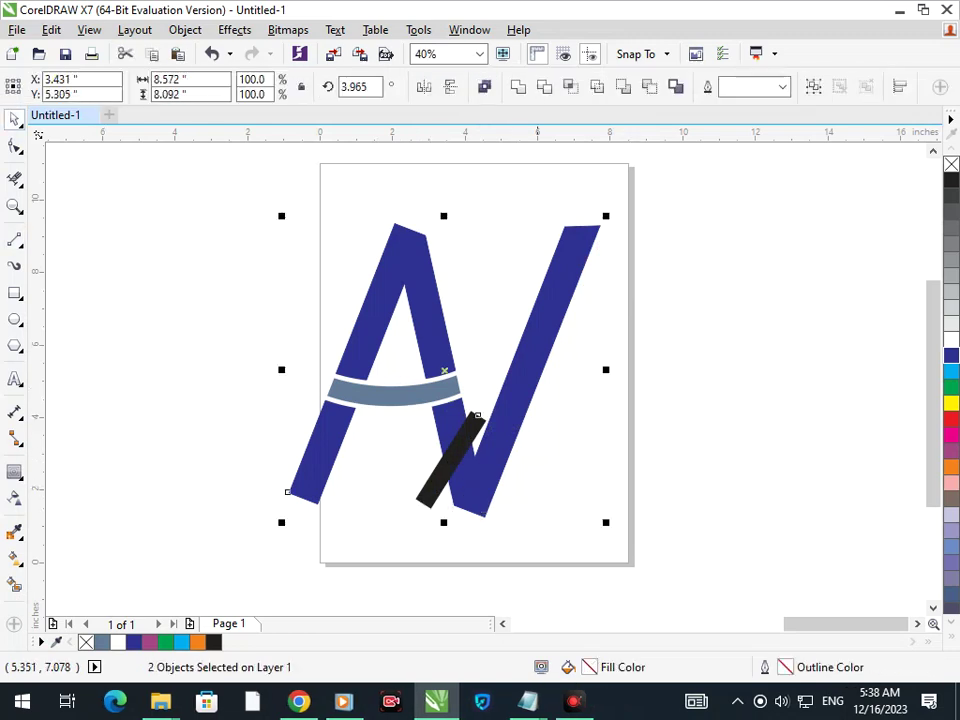
key(ctrl+l)
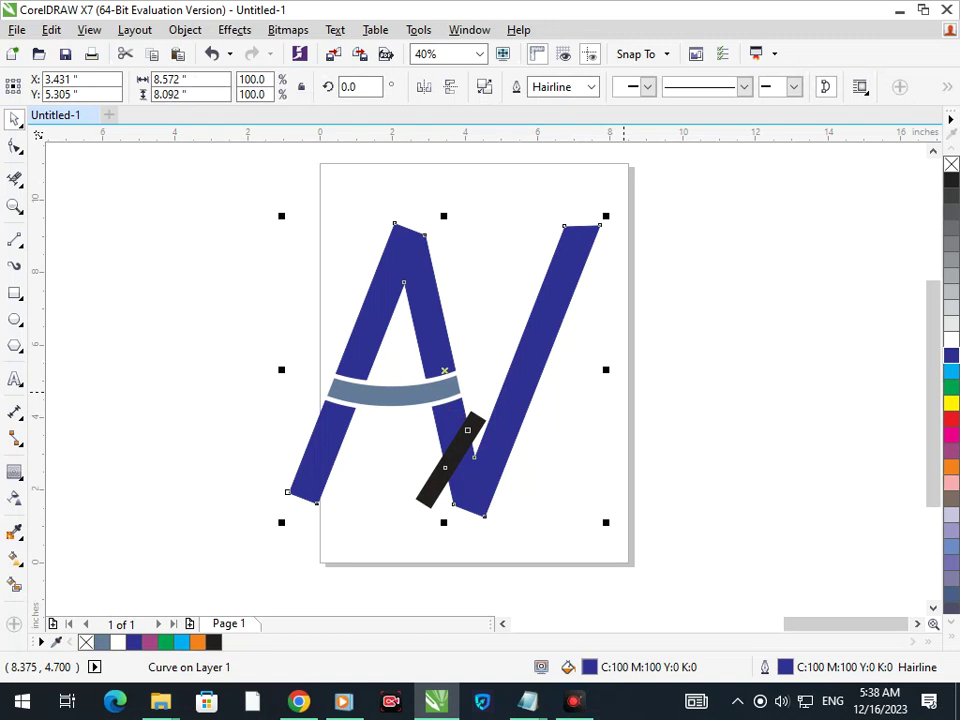
click(621, 392)
drag(438, 488, 325, 480)
key(ctrl+z)
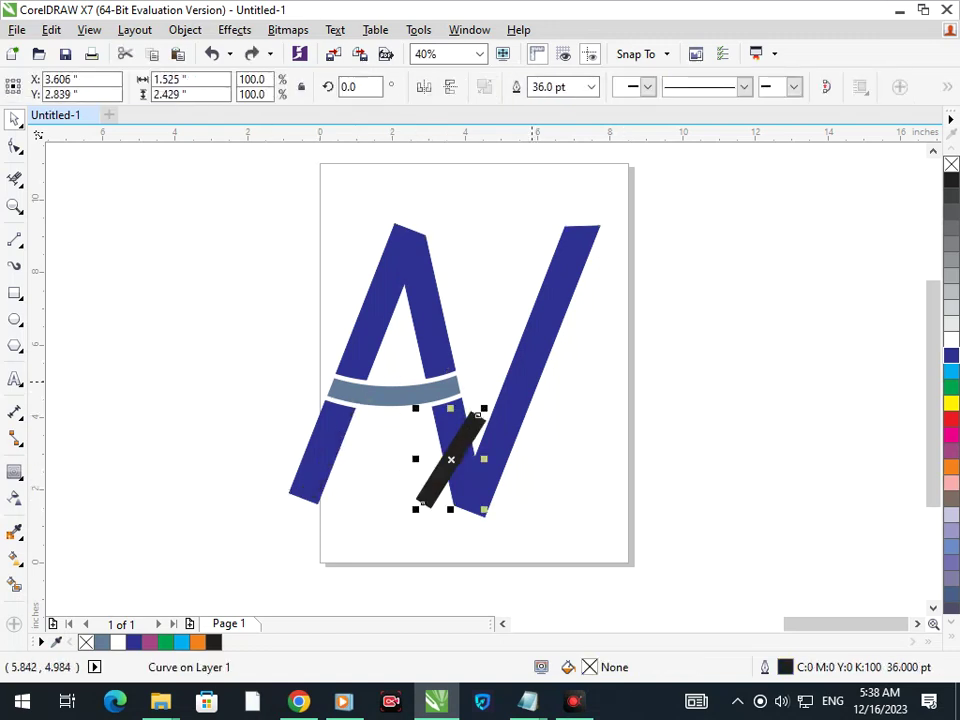
Try another trim of the N with the diagonal line and shift the N to check it, undoing both.
shift+click(532, 381)
click(593, 321)
drag(545, 319, 558, 362)
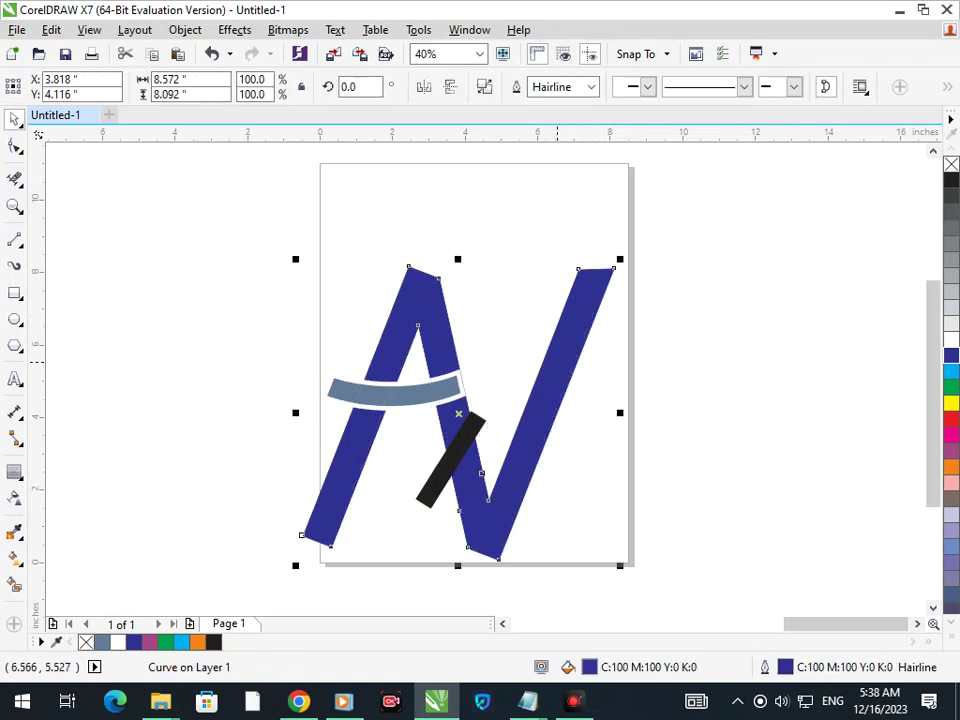
key(ctrl+z)
key(ctrl+z)
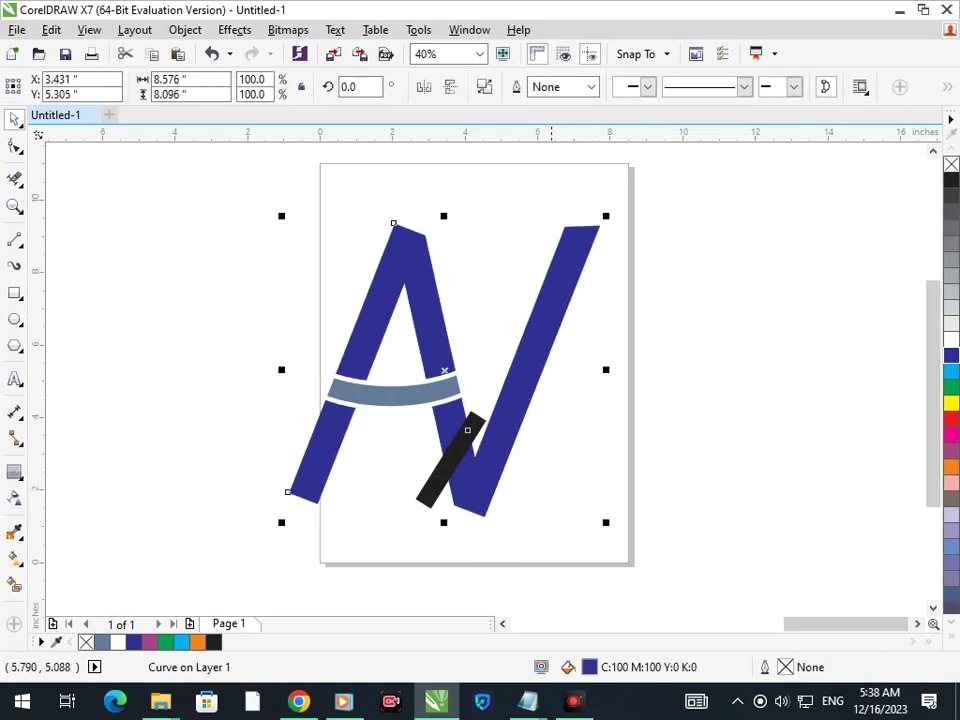
Trim the outline-free N with the black diagonal line again, returning the line to its place after each check.
click(605, 438)
click(428, 492)
drag(428, 492, 398, 509)
key(ctrl+z)
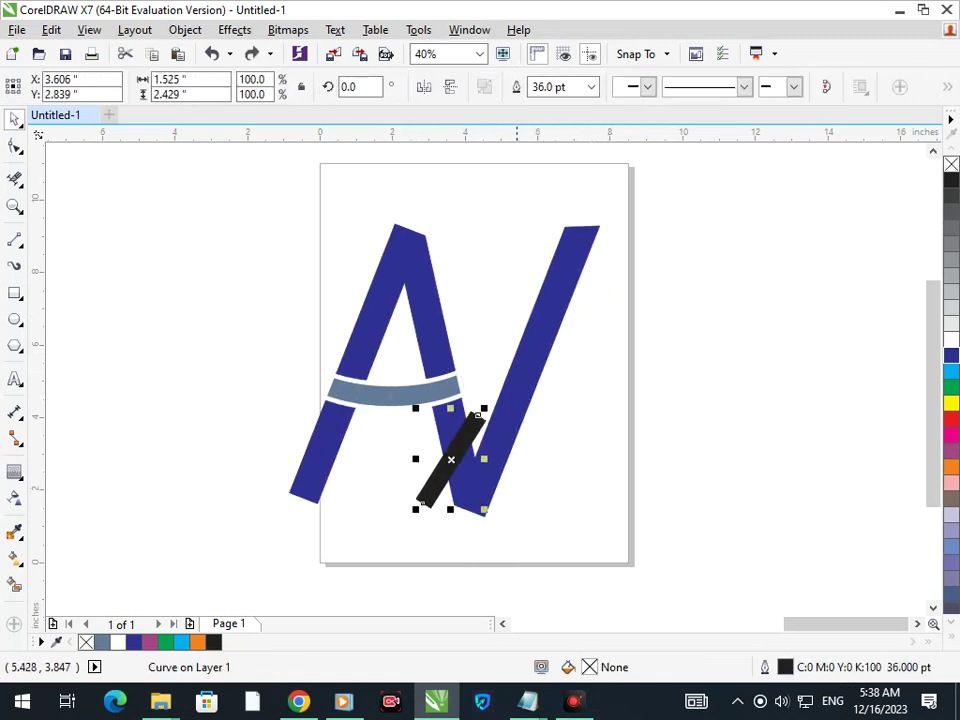
shift+click(517, 421)
click(544, 87)
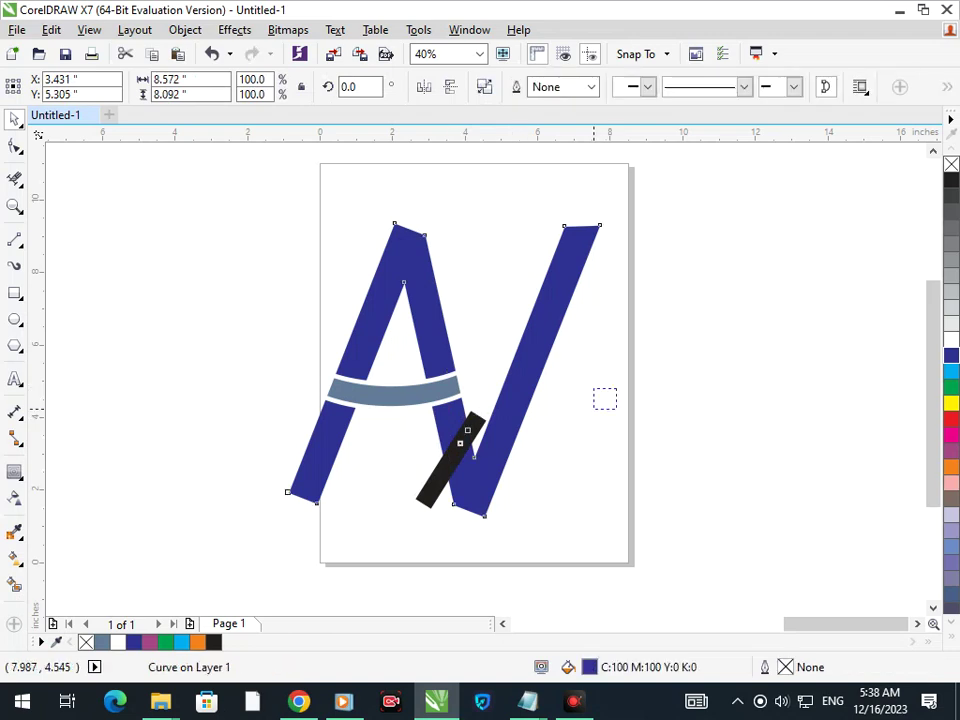
click(616, 388)
drag(427, 496, 294, 509)
key(ctrl+z)
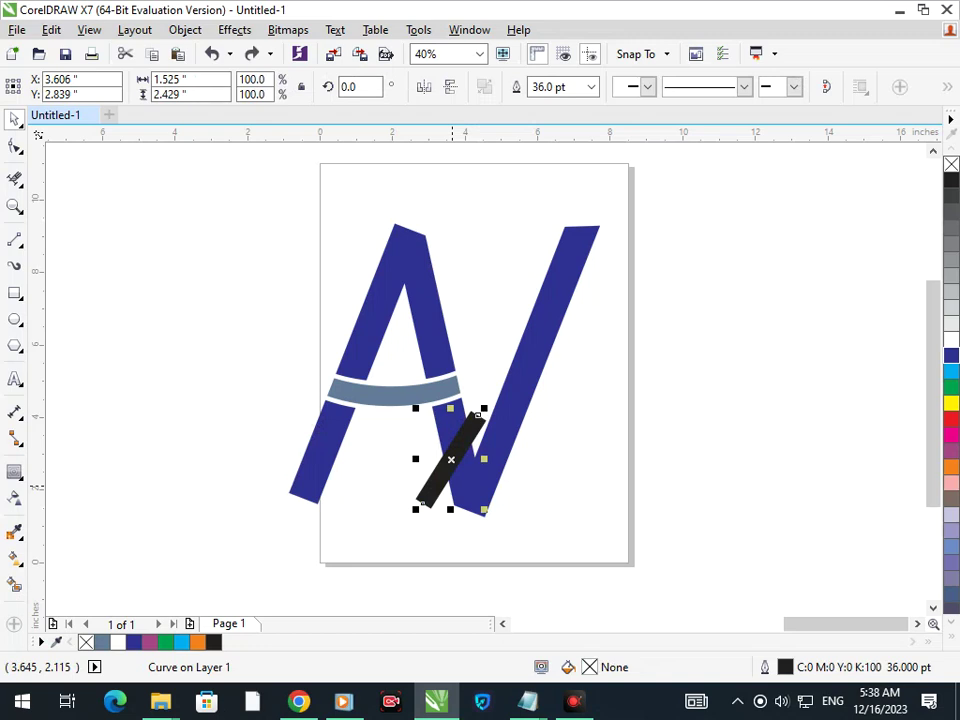
Convert the thick diagonal line's outline to an object, trim the blue N with it and remove the line.
key(ctrl+shift+q)
shift+click(487, 479)
click(544, 87)
click(706, 408)
drag(442, 486, 374, 509)
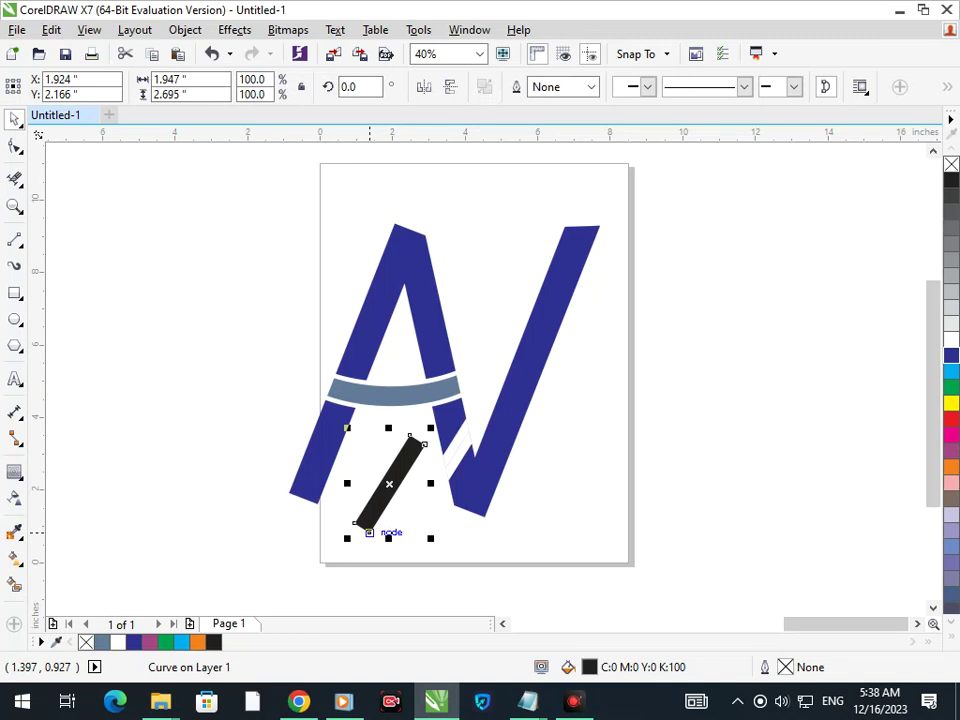
key(Delete)
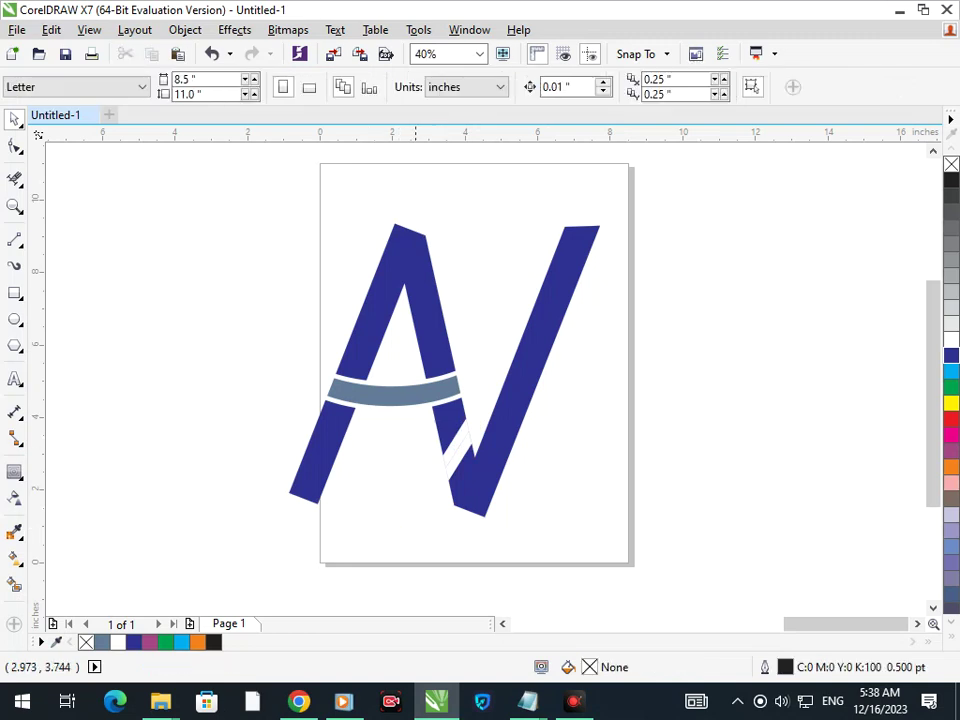
Remove the leftover duplicate of the blue N from the diagonal gap.
scroll(425, 425, up, 5)
click(557, 238)
drag(557, 238, 508, 272)
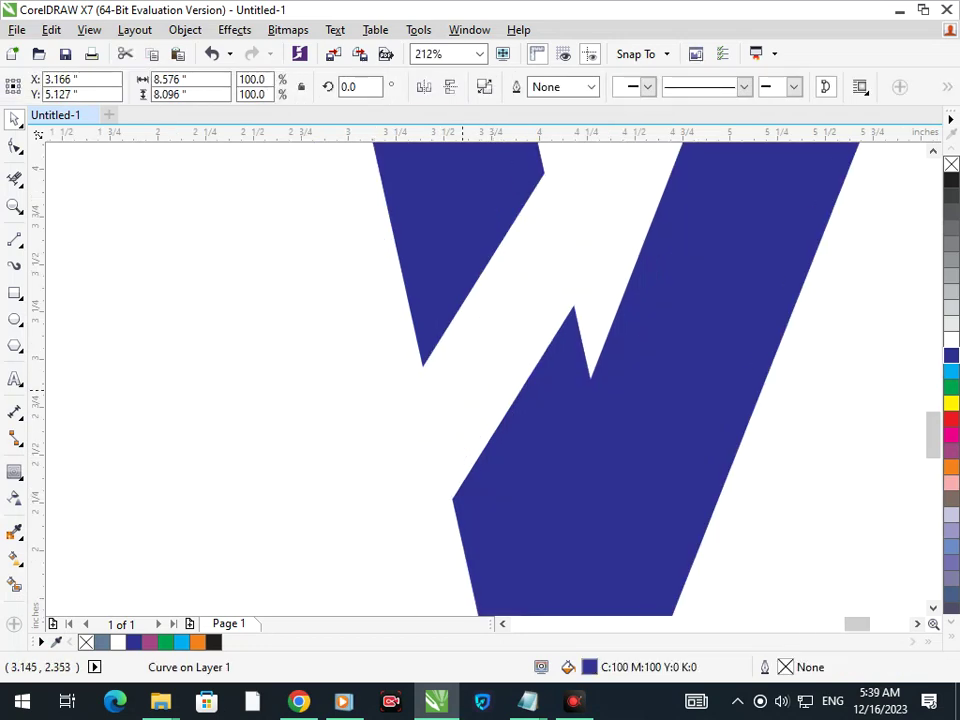
key(Escape)
key(F3)
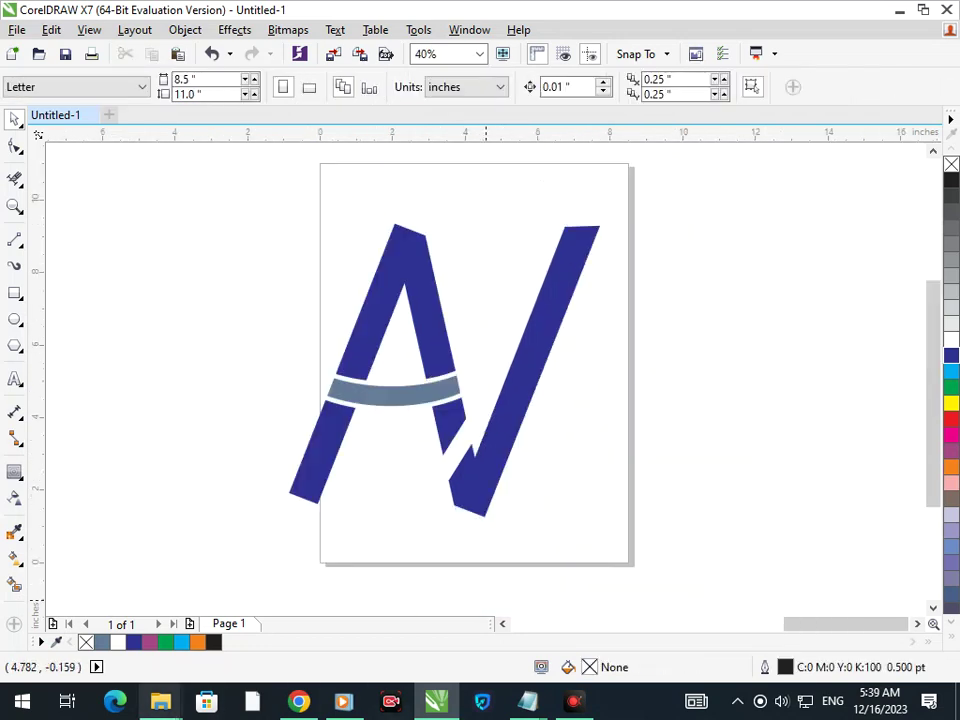
Break the blue N apart into separate curves at the diagonal cut, test-moving the A-shaped part and undoing the move.
mouse_move(527, 700)
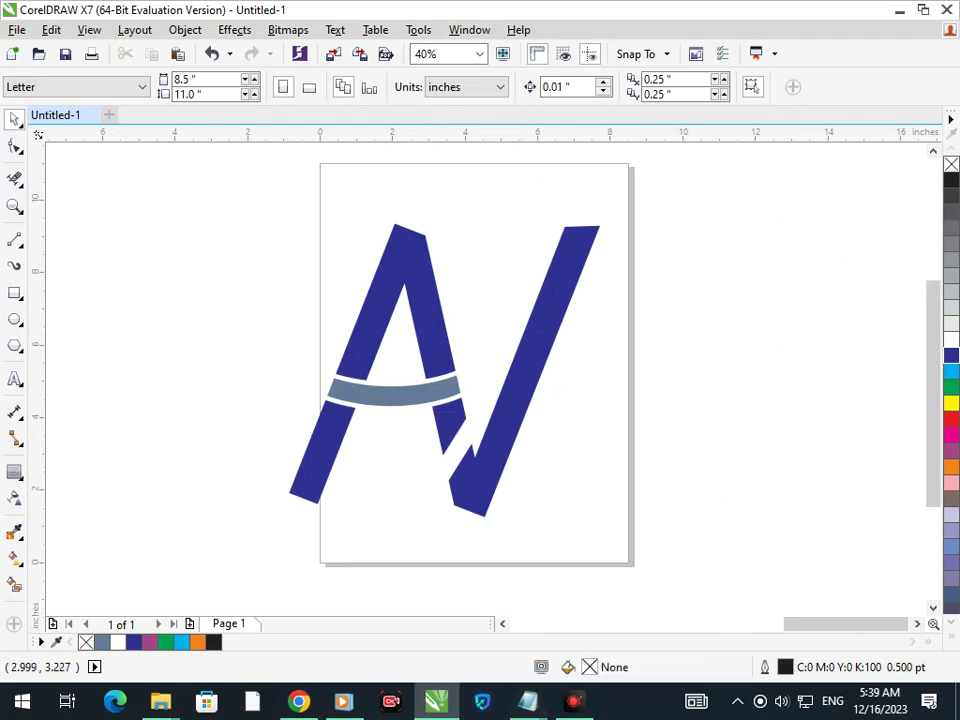
click(449, 434)
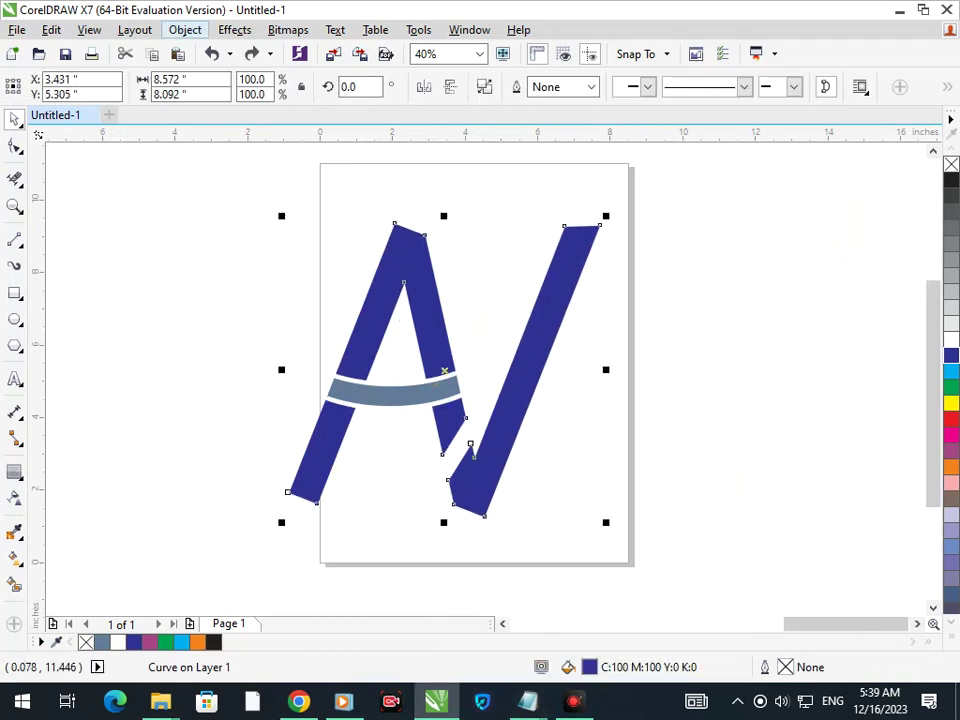
click(185, 29)
click(239, 310)
click(181, 418)
click(321, 471)
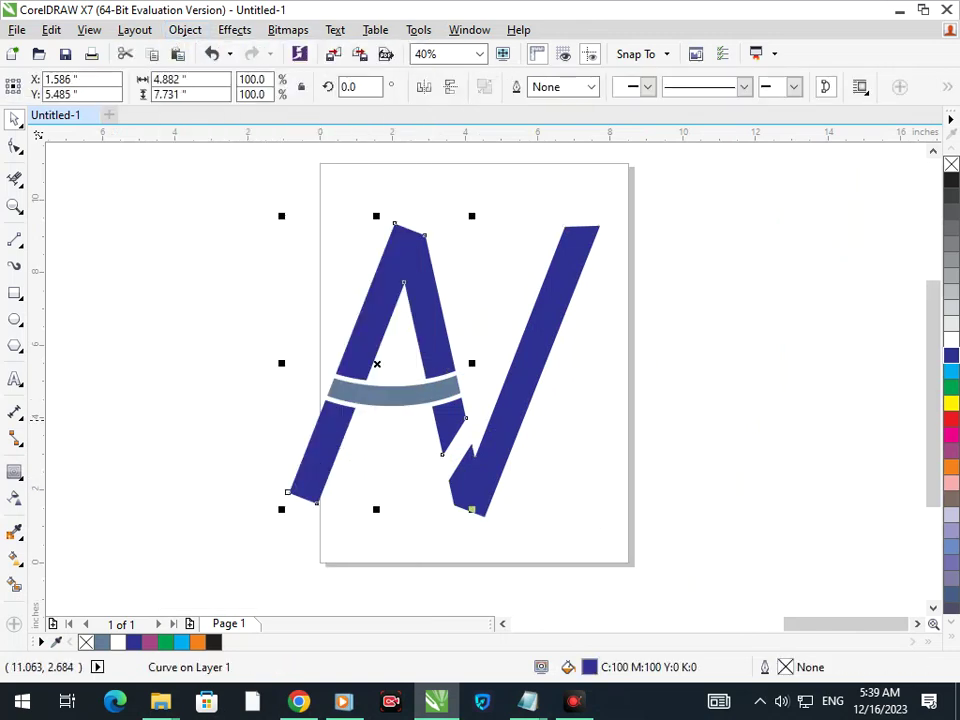
drag(456, 408, 381, 432)
key(ctrl+z)
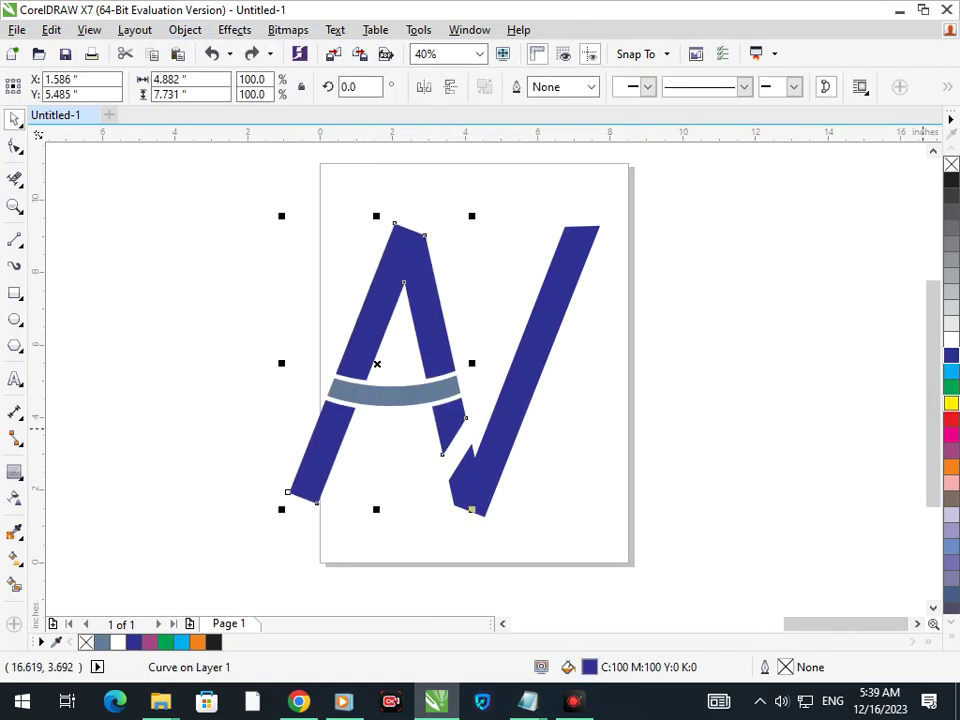
Colour the A-shaped part green and the long V-shaped part magenta.
click(595, 494)
click(495, 477)
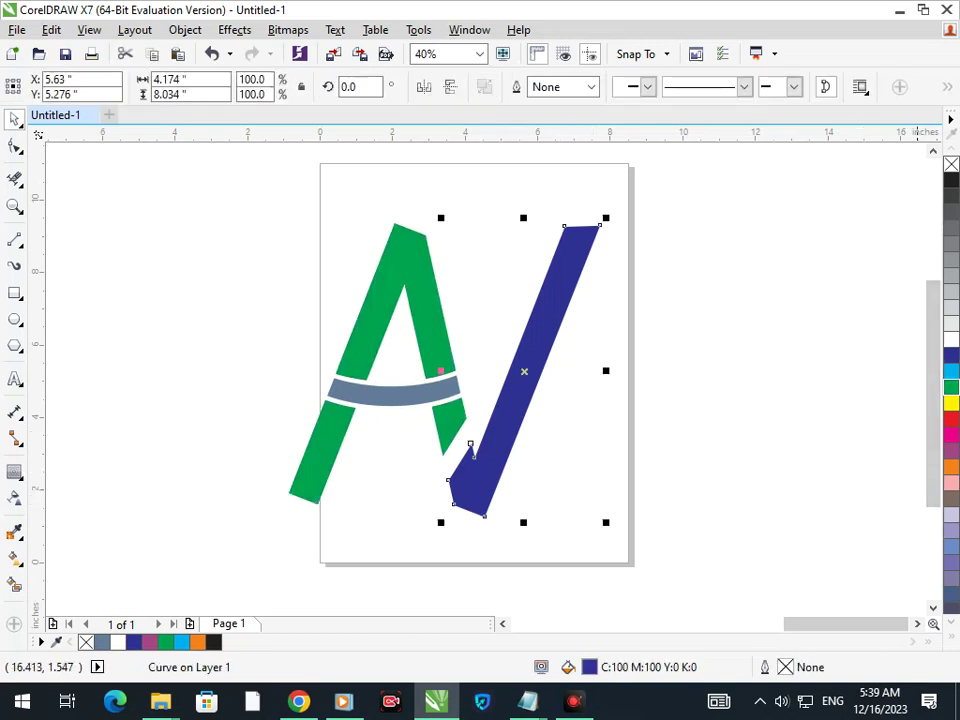
click(951, 435)
click(535, 520)
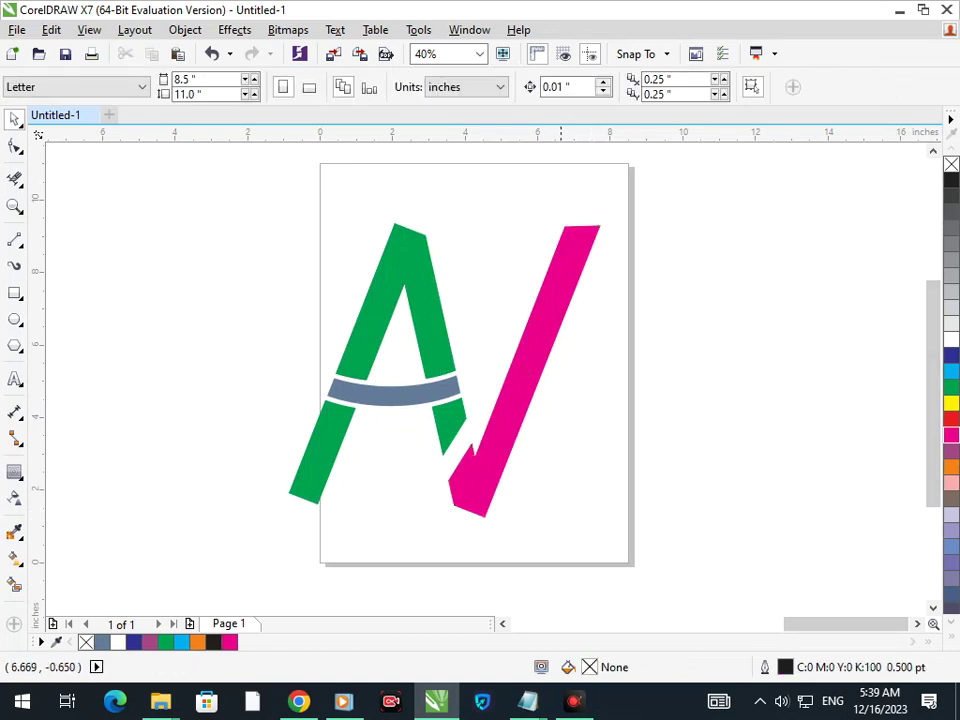
Change the fill and outline of the V-shaped part to blue.
click(486, 450)
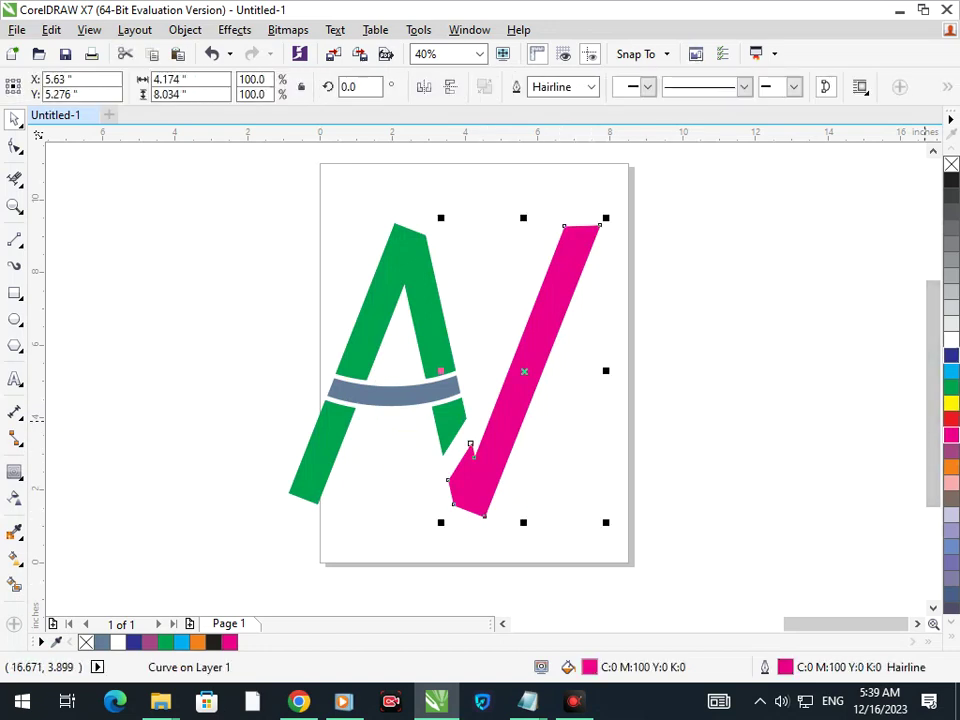
click(951, 355)
right_click(951, 355)
click(620, 470)
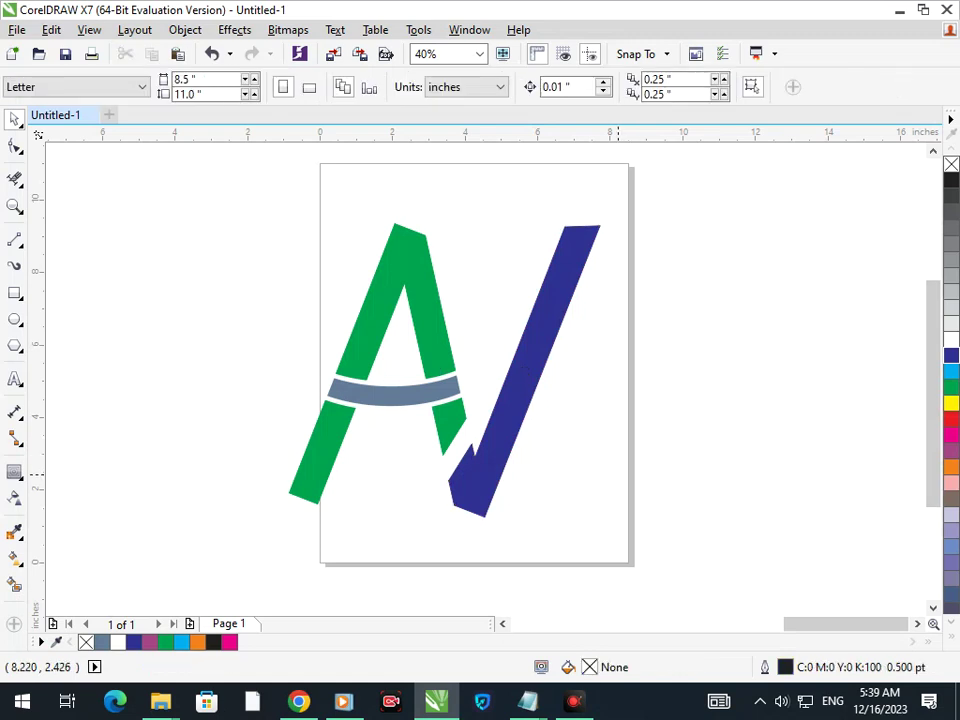
Colour the curved crossbar orange, then test-move it with its contour and undo the move.
click(406, 391)
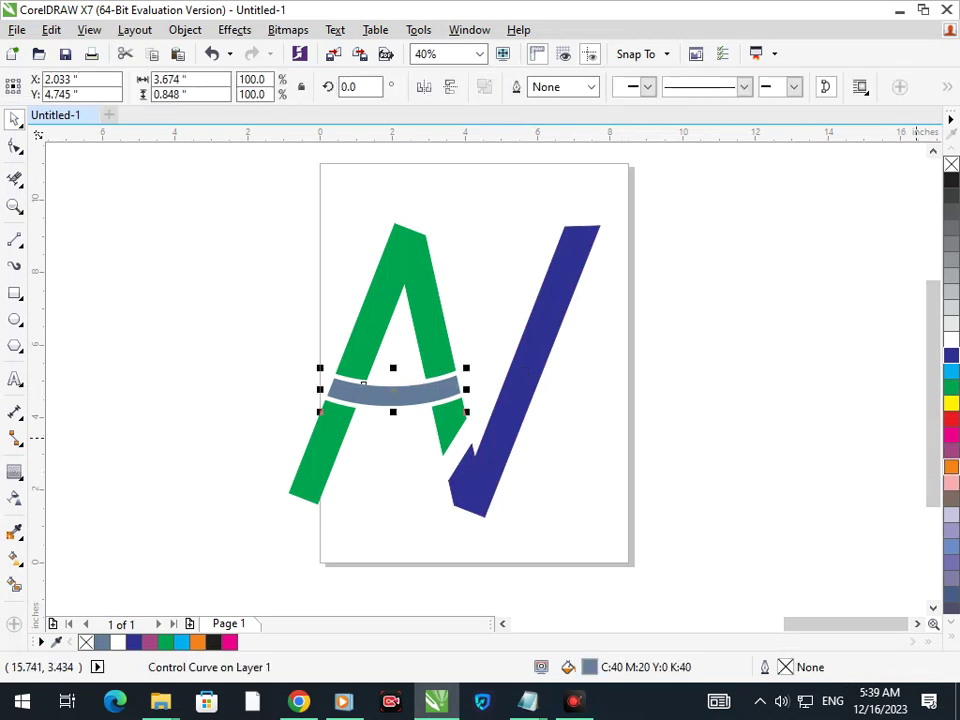
click(951, 466)
click(536, 503)
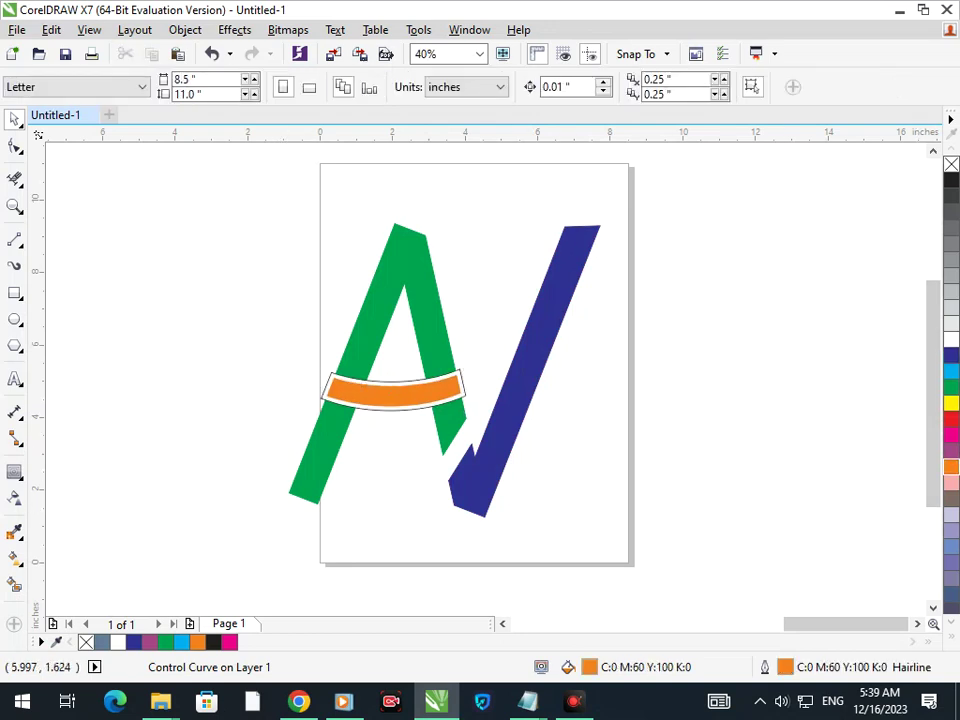
drag(323, 397, 169, 401)
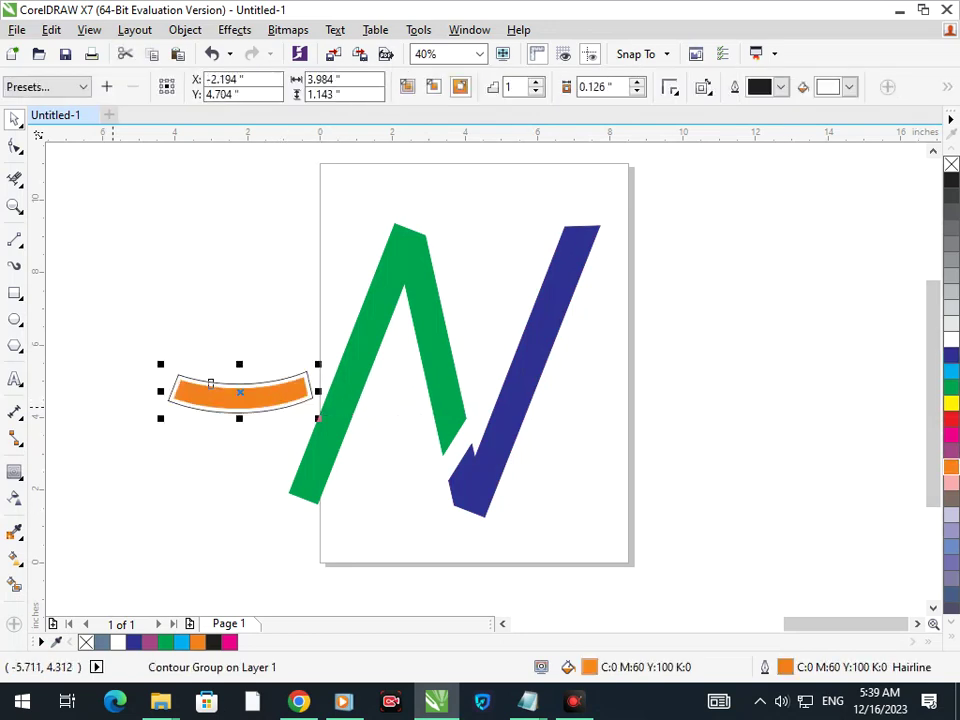
key(ctrl+z)
Break the crossbar's contour group apart, test-moving the outer contour and undoing the move.
click(185, 29)
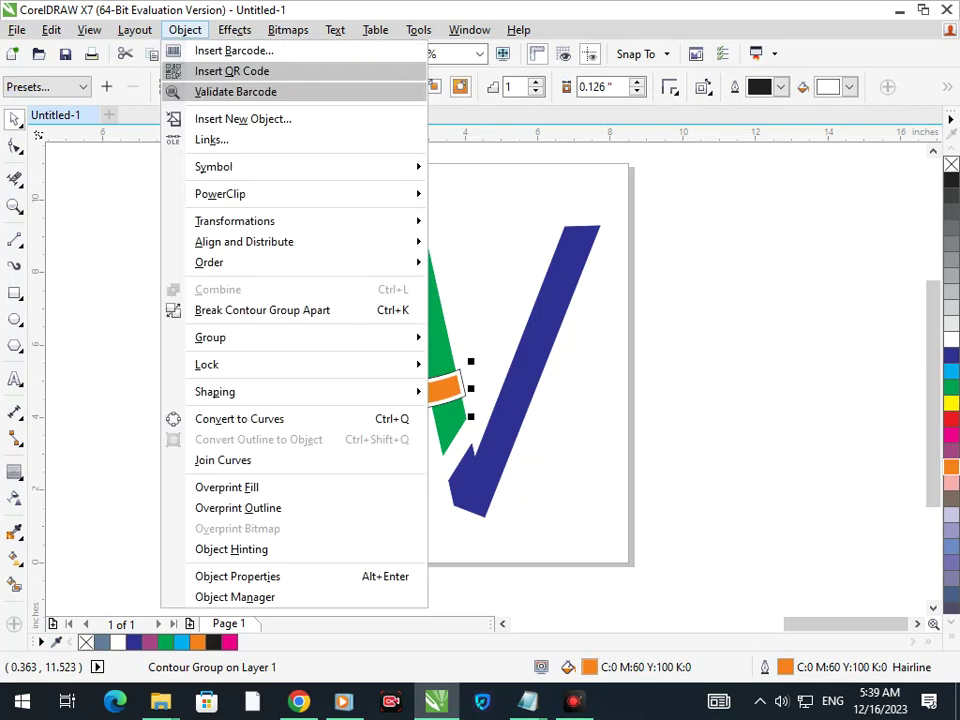
click(262, 310)
click(288, 354)
key(F2)
drag(291, 357, 381, 424)
key(F3)
key(F2)
drag(383, 363, 317, 369)
key(ctrl+z)
Trim the green A shape with the crossbar's outer contour and delete the contour.
shift+click(414, 491)
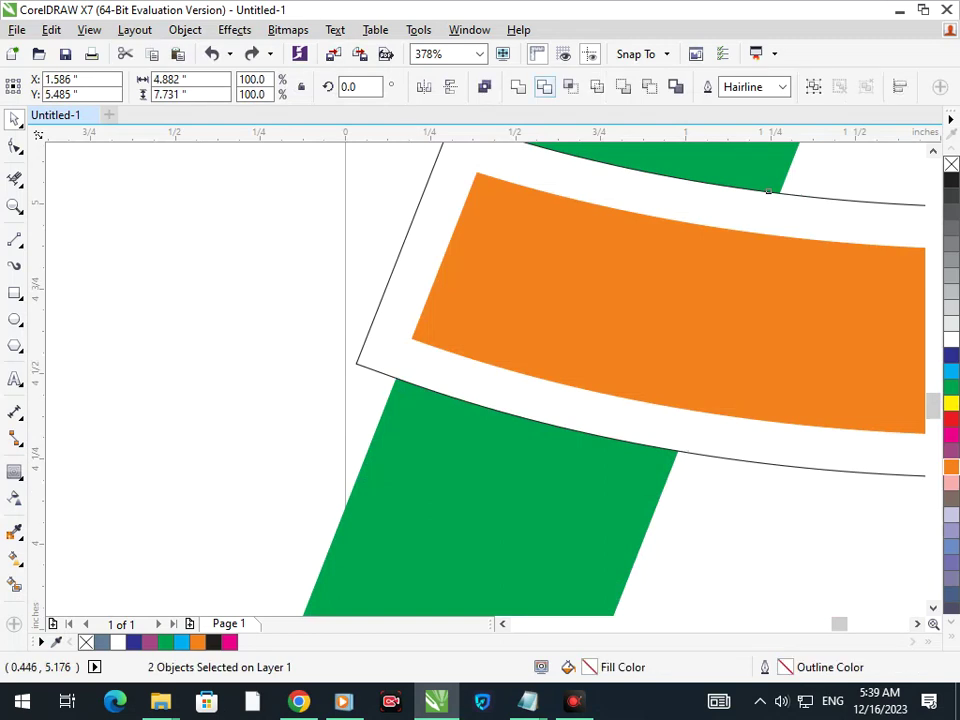
click(545, 87)
click(240, 432)
drag(387, 345, 281, 348)
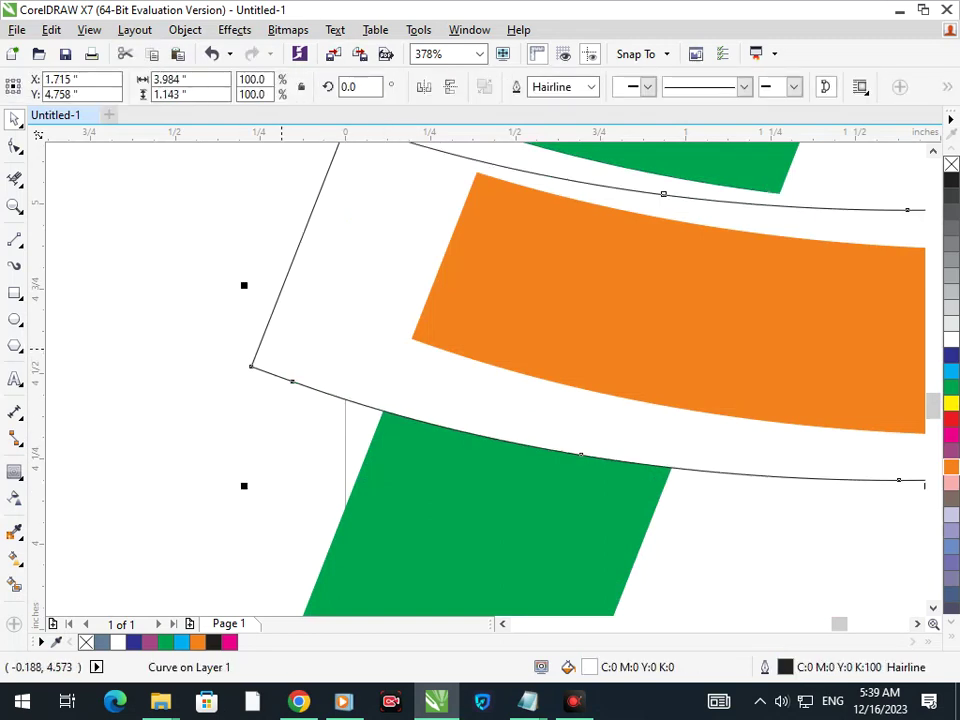
key(Delete)
key(F3)
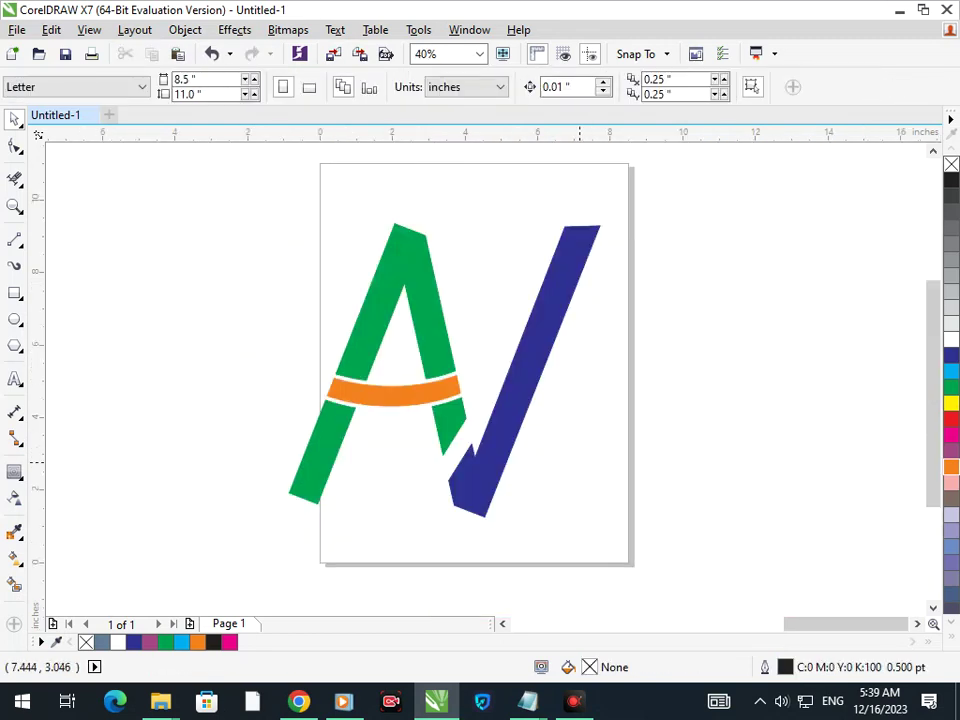
Draw a circle about 12 inches in diameter and position it around the whole monogram.
scroll(464, 418, up, 4)
scroll(464, 418, down, 4)
click(14, 319)
drag(201, 167, 677, 425)
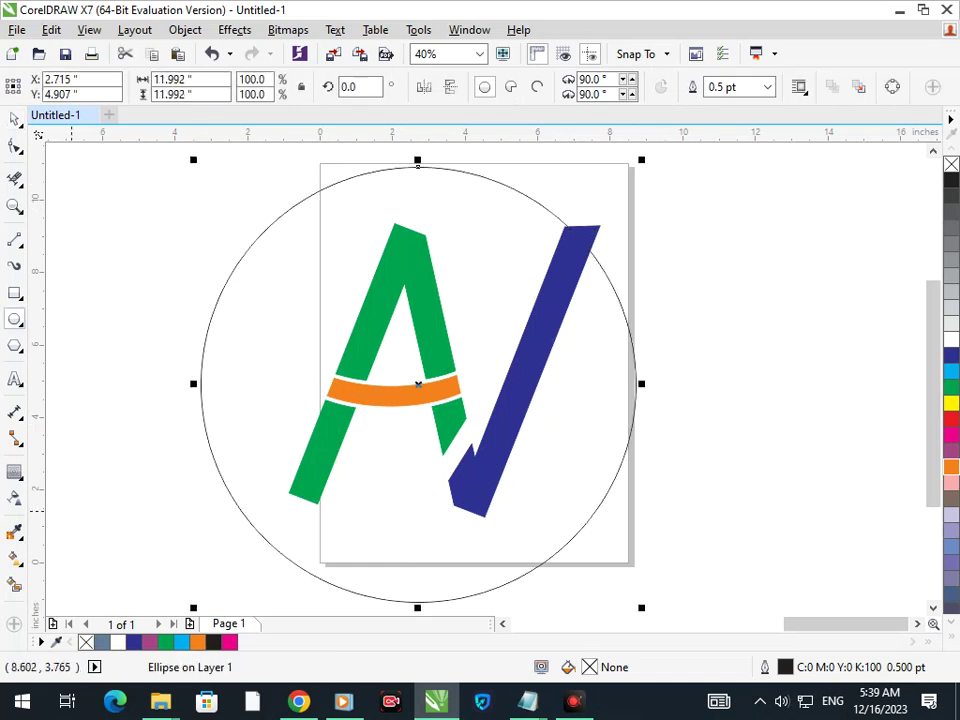
click(14, 119)
drag(222, 476, 245, 450)
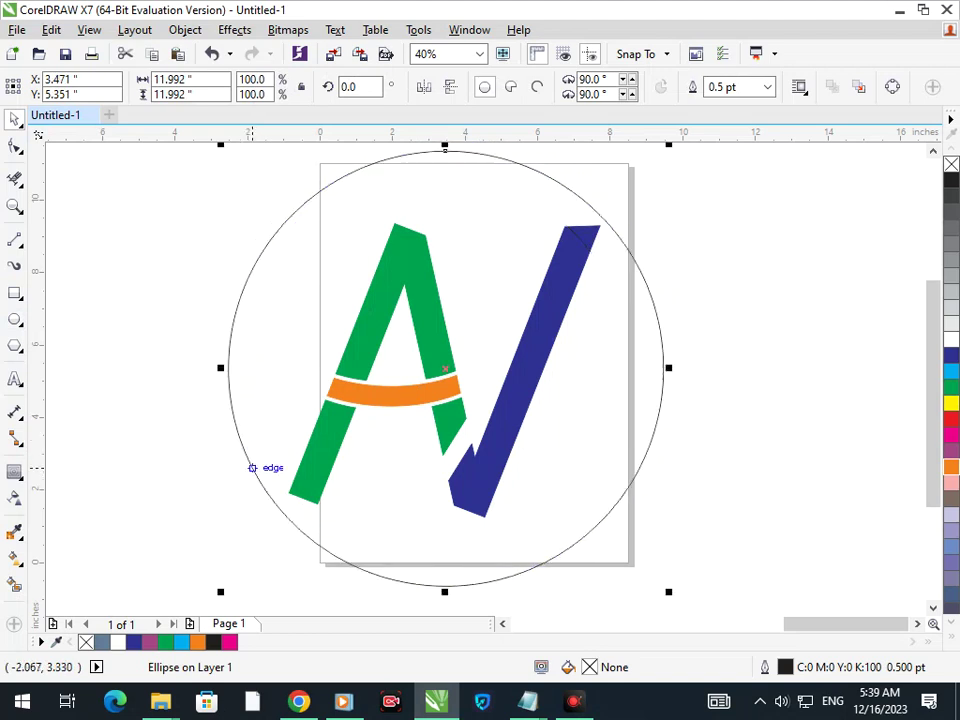
click(711, 510)
Try a 24 pt outline on the circle, then set its outline width to 12 pt.
click(425, 571)
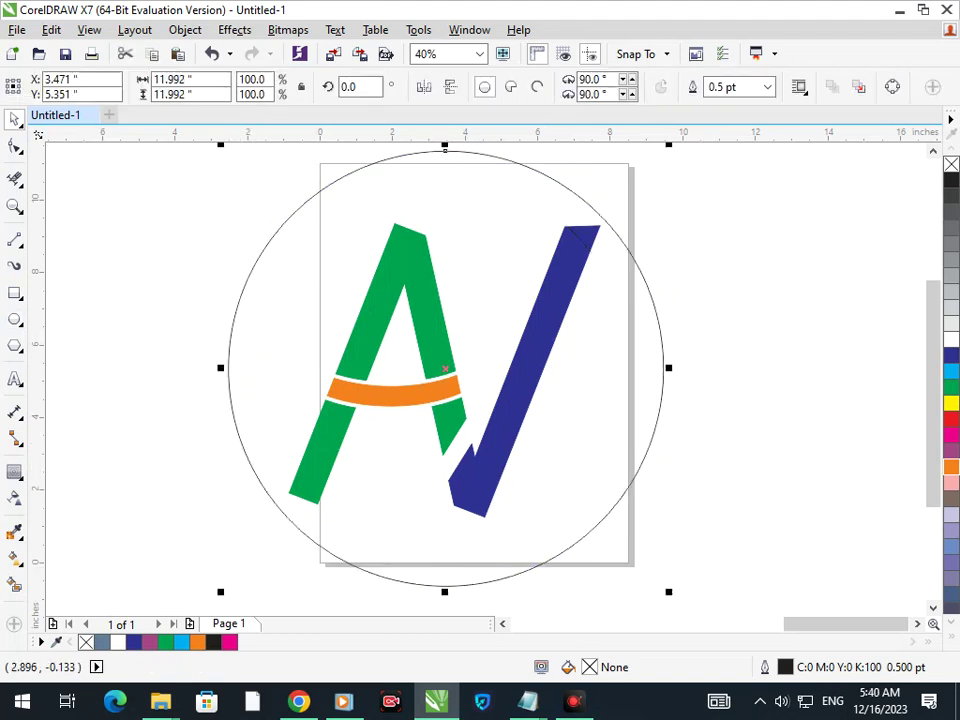
click(734, 87)
click(767, 87)
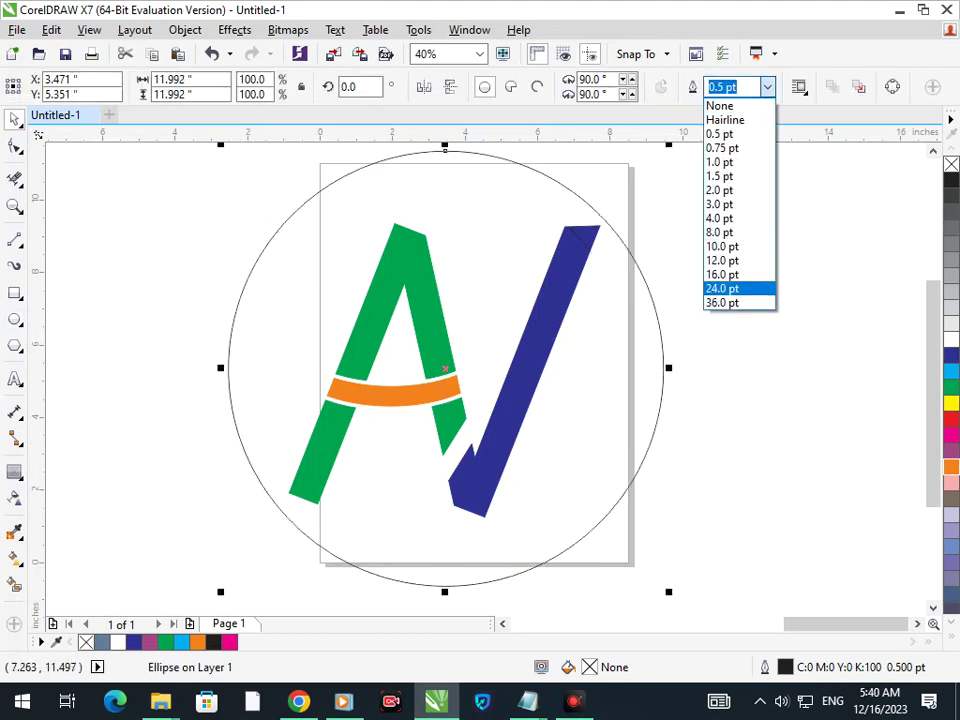
click(728, 289)
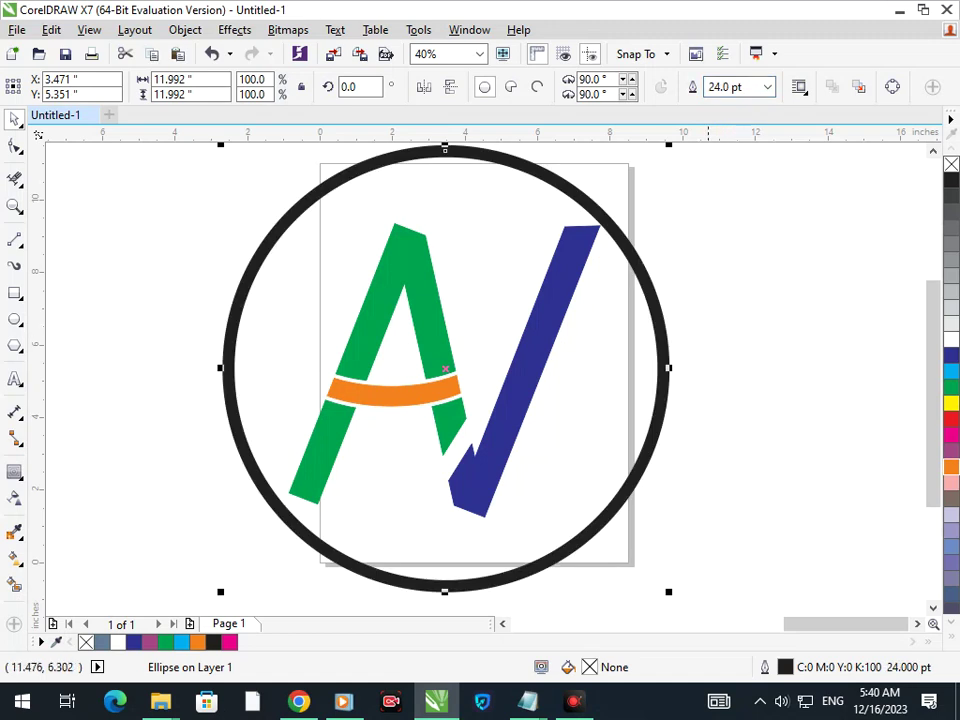
click(767, 87)
click(790, 259)
click(745, 357)
Move the whole logo off the page to an empty area and scale it down to about 79%.
scroll(494, 383, down, 8)
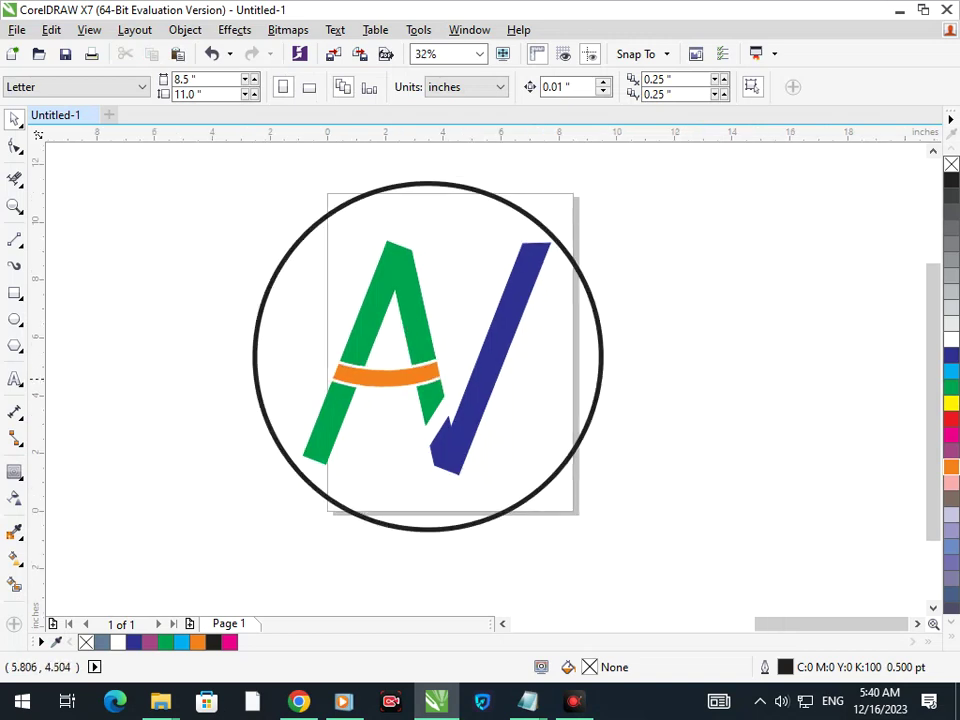
drag(403, 311, 552, 464)
drag(463, 382, 175, 278)
click(89, 194)
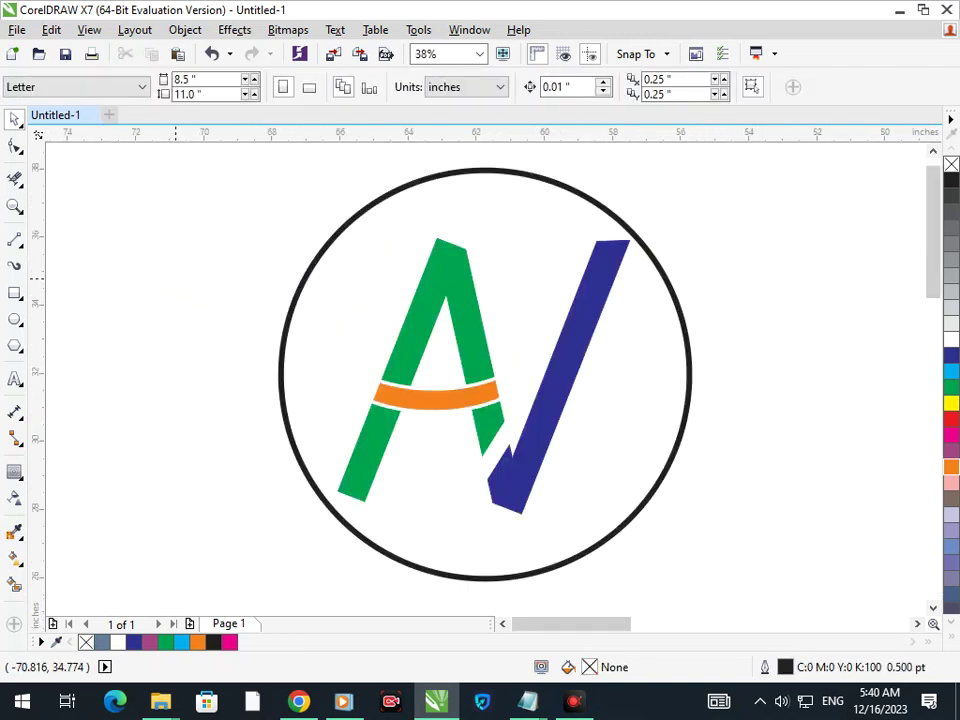
drag(302, 176, 698, 593)
drag(273, 584, 317, 541)
click(327, 508)
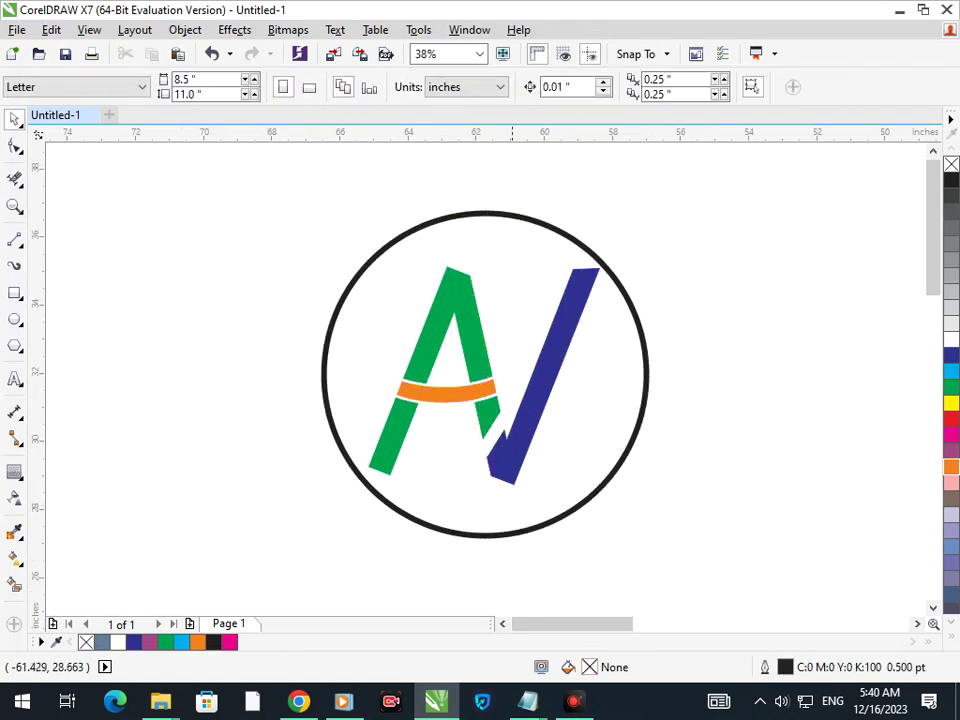
drag(515, 449, 590, 458)
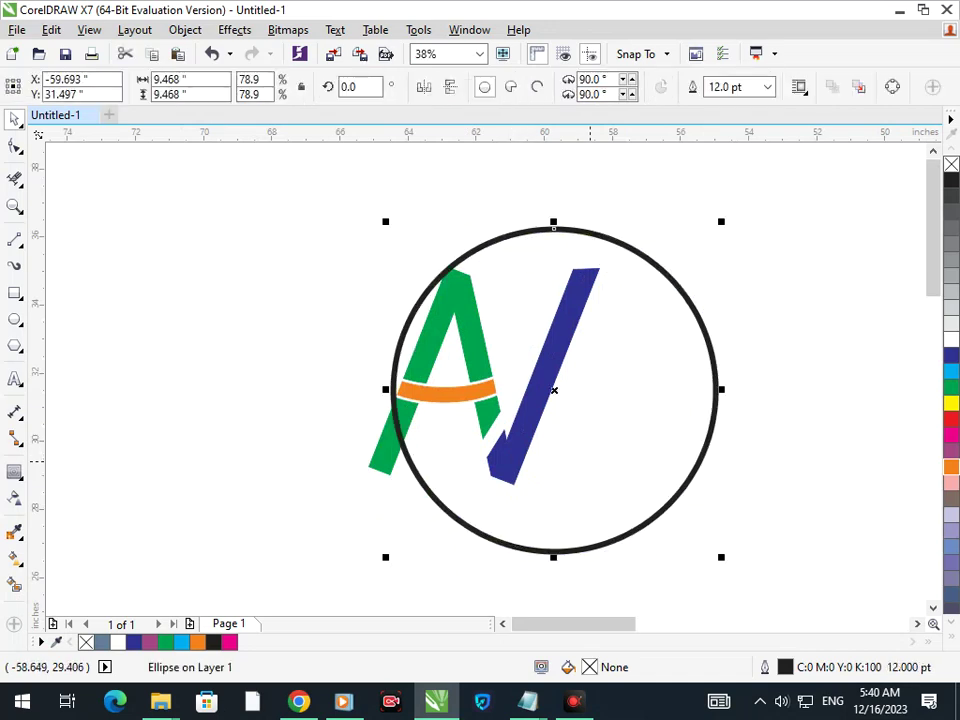
key(ctrl+z)
key(Escape)
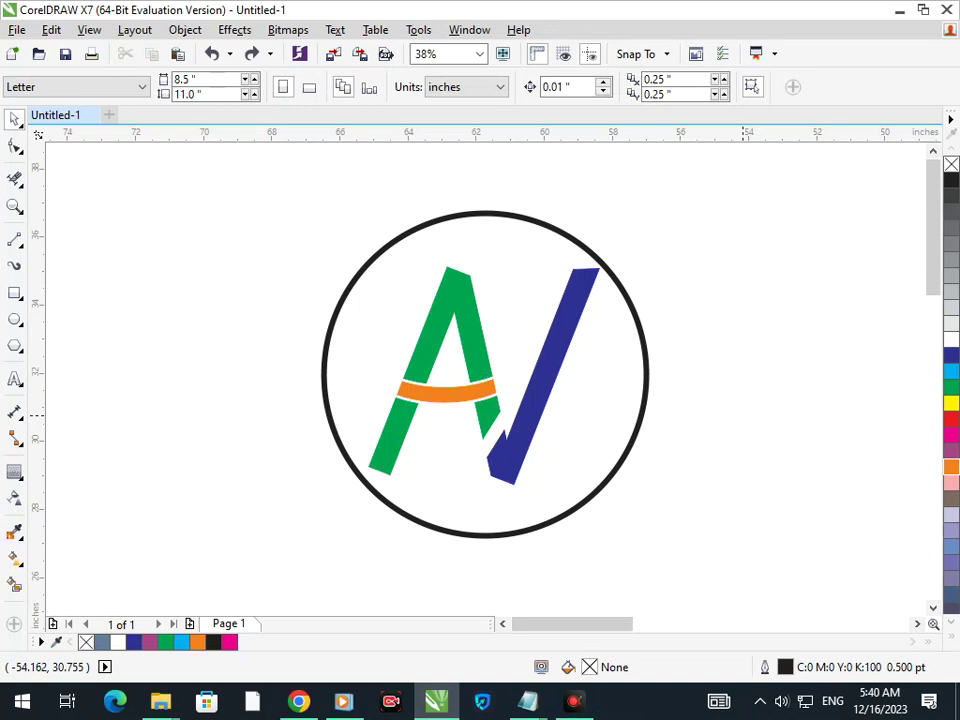
click(14, 146)
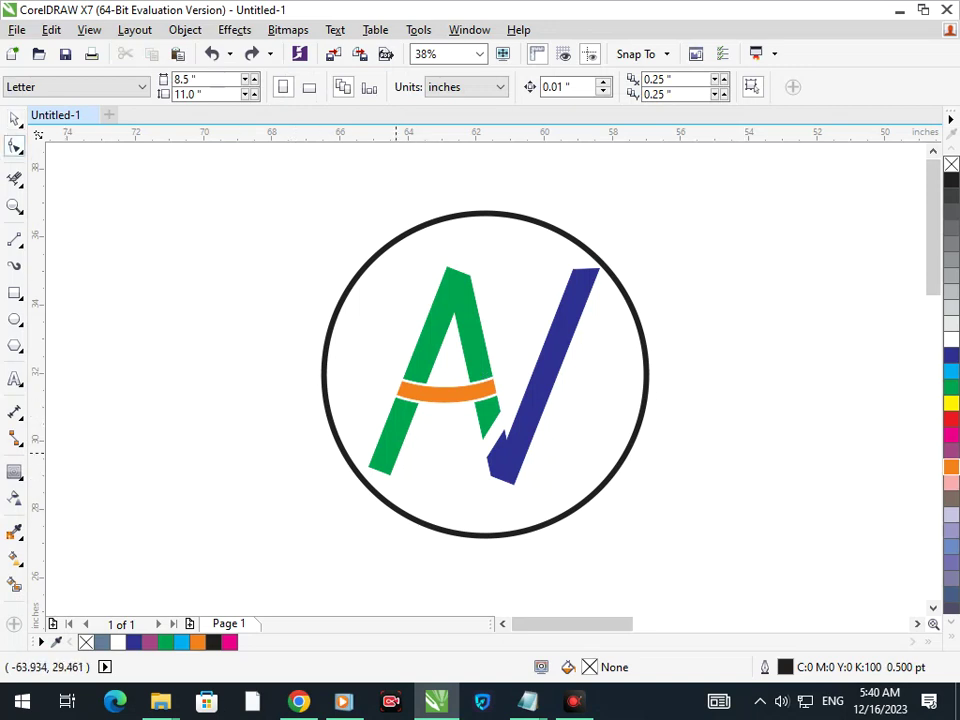
click(376, 485)
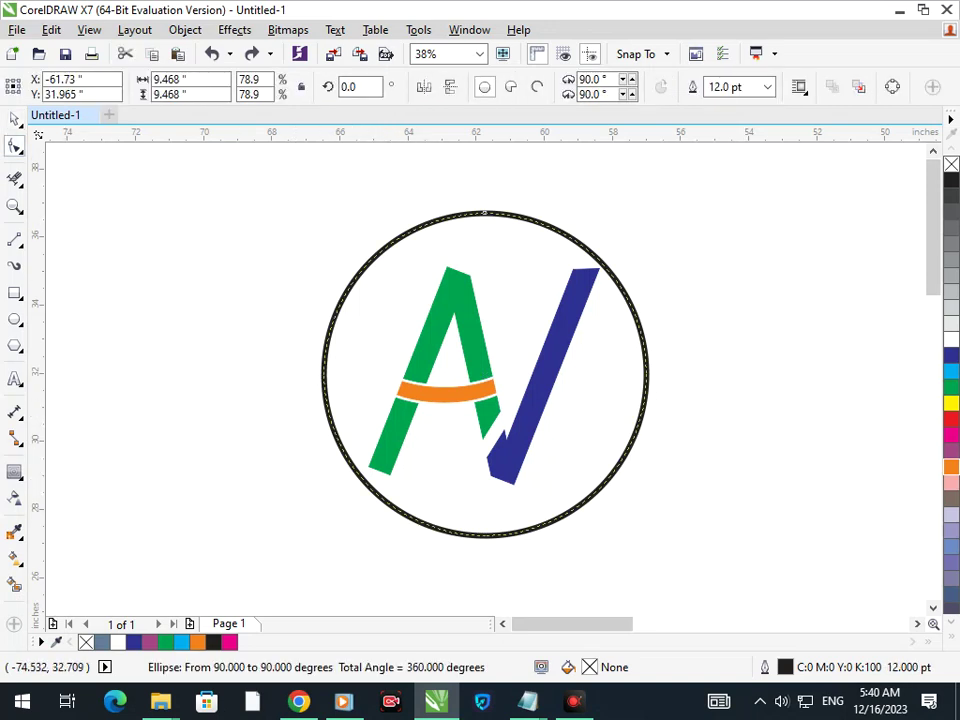
click(14, 119)
click(148, 318)
Try a purple fill and outline on the circle, then a brown-grey fill, undoing each colouring.
click(496, 512)
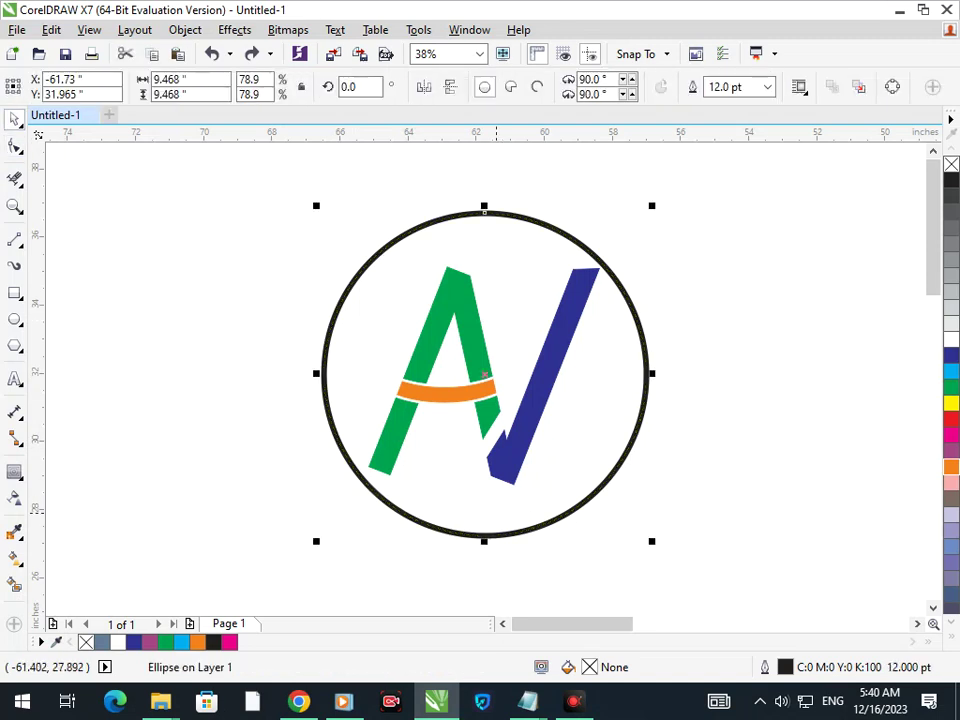
click(950, 450)
right_click(950, 450)
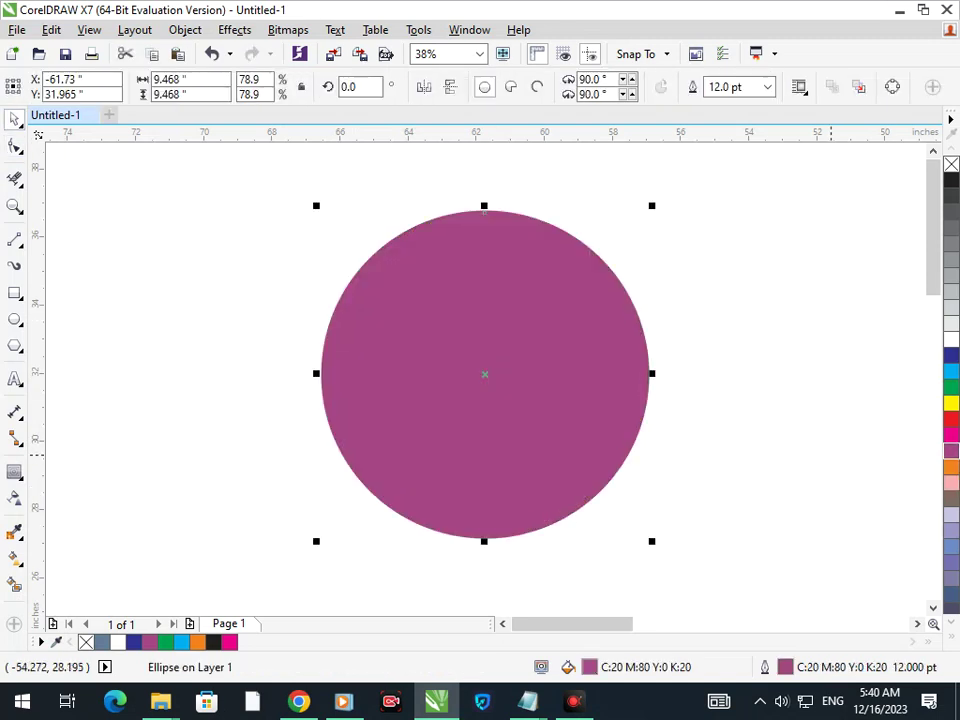
key(ctrl+z)
key(ctrl+z)
key(Escape)
click(581, 505)
click(951, 498)
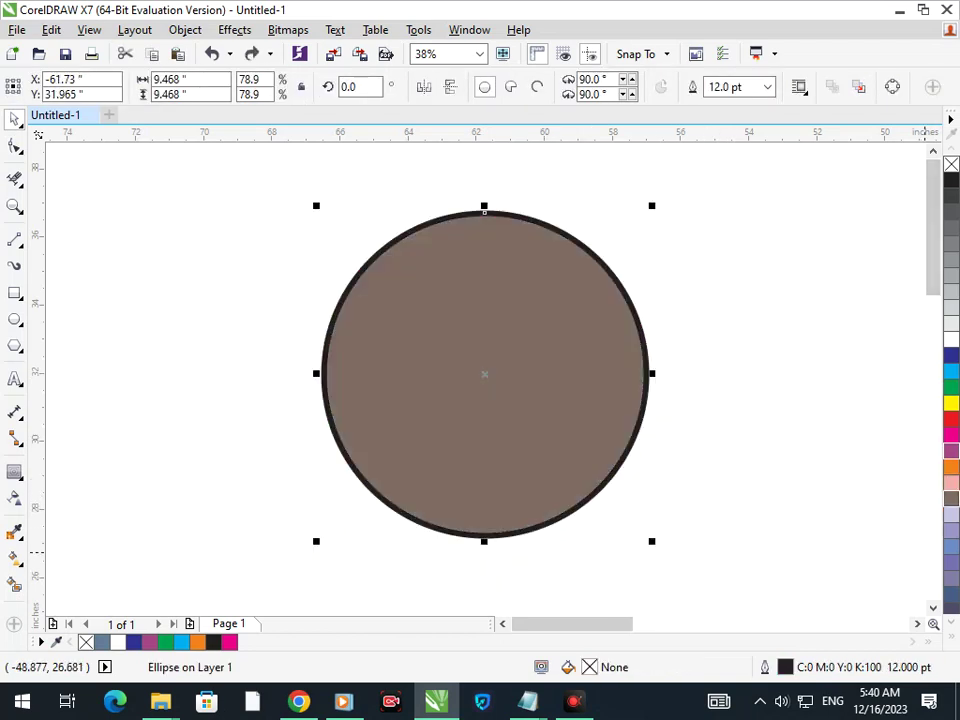
key(ctrl+z)
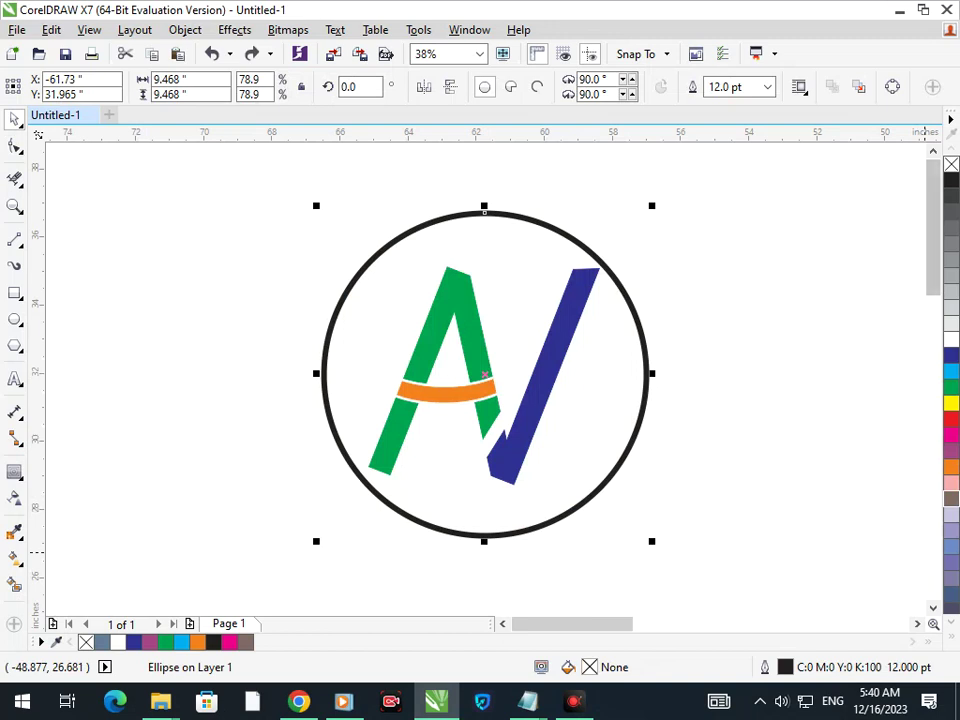
Convert the circle's outline to an object and give the ring a brown-grey fill and outline (C:0 M:20 Y:20 K:60).
key(ctrl+shift+q)
click(950, 498)
right_click(950, 498)
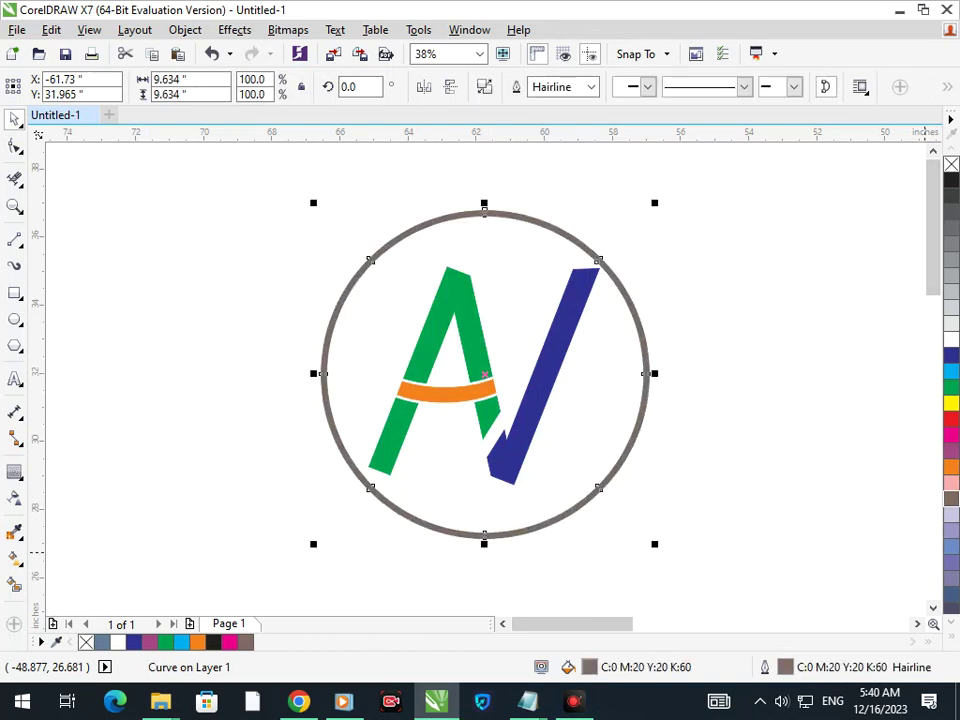
key(Escape)
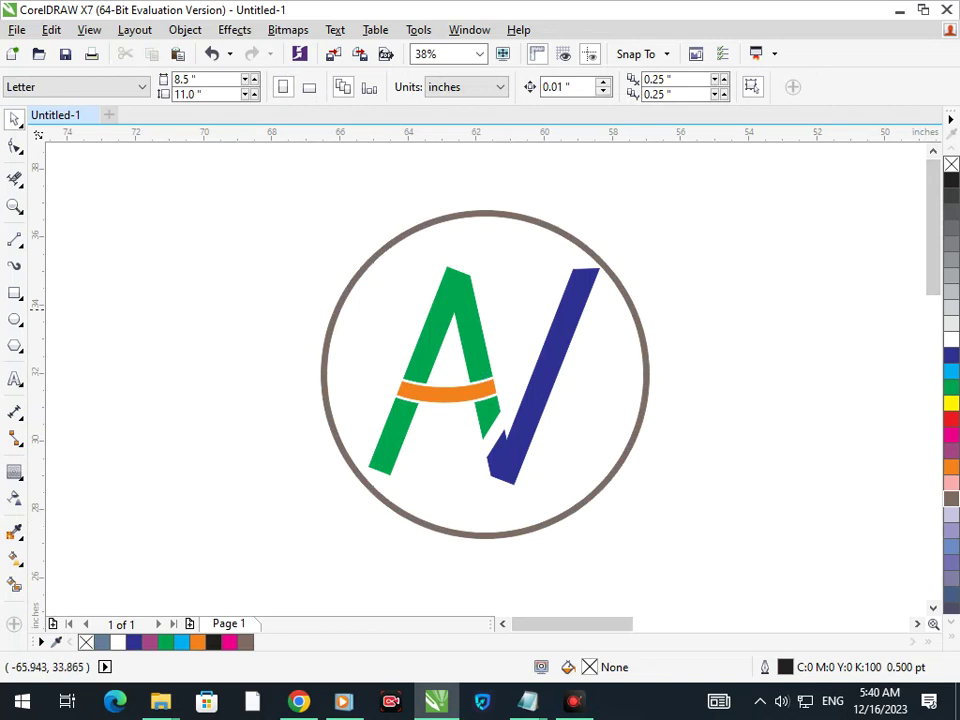
Select the whole logo with its ring and shift it slightly right and down.
drag(270, 195, 696, 605)
drag(567, 515, 595, 530)
click(753, 505)
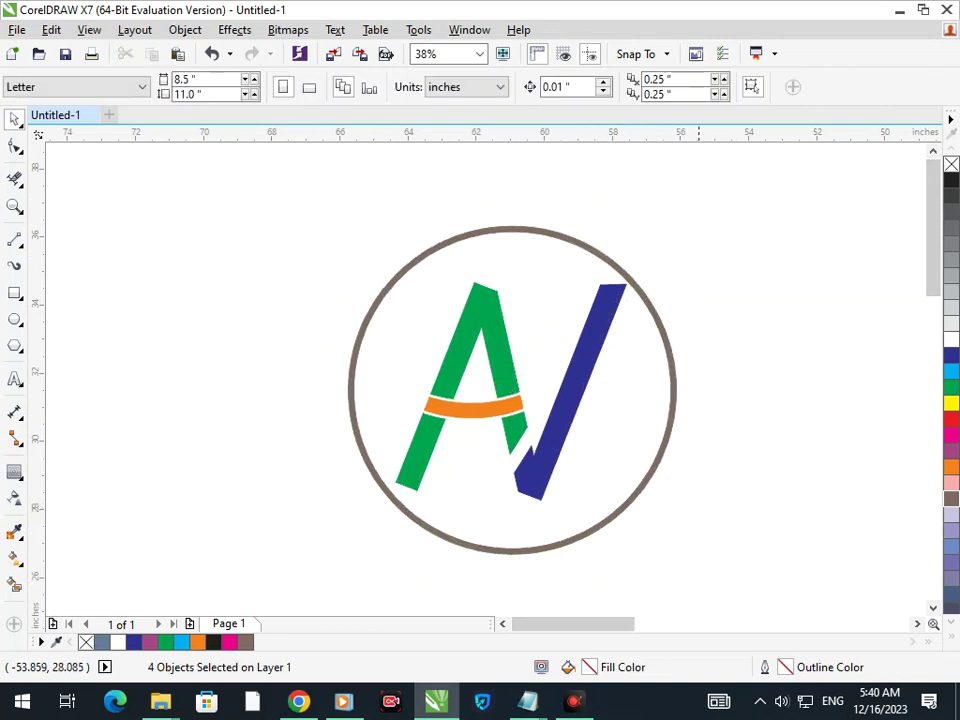